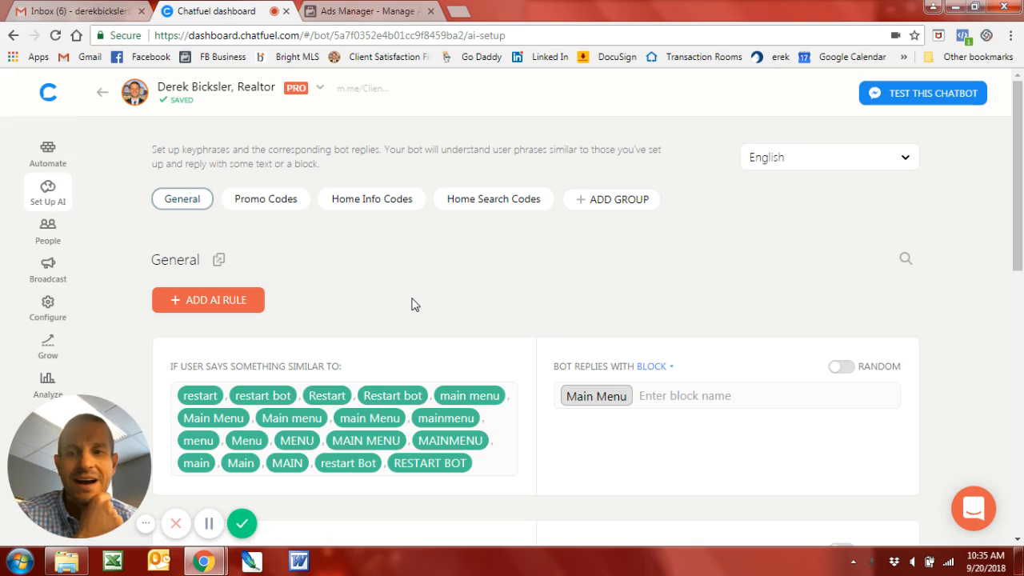
# - Examine the General group's Main Menu AI rule and the reply types available for it
pyautogui.scroll(-2, 412, 304)
pyautogui.scroll(2, 320, 264)
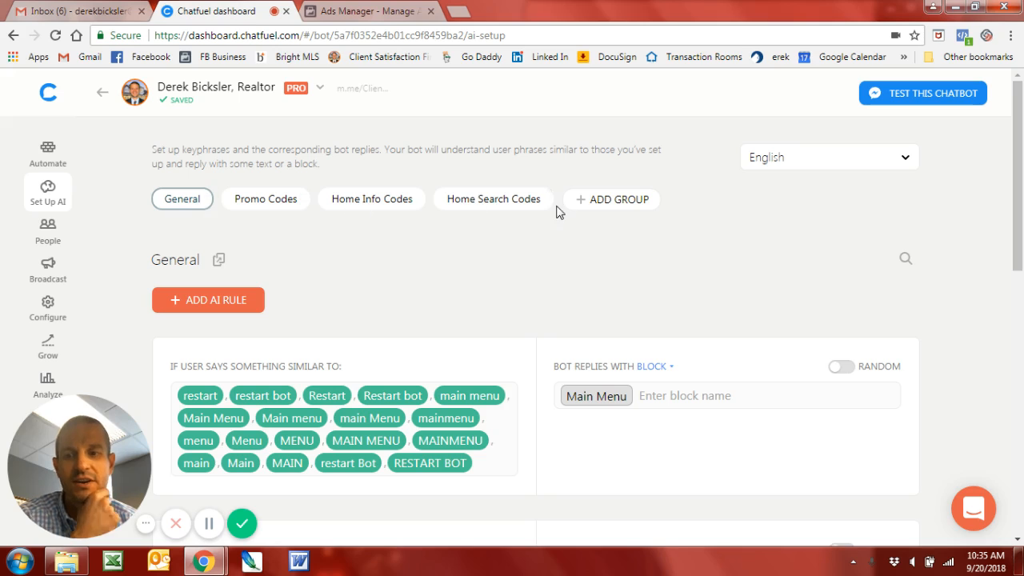
pyautogui.scroll(-1, 376, 312)
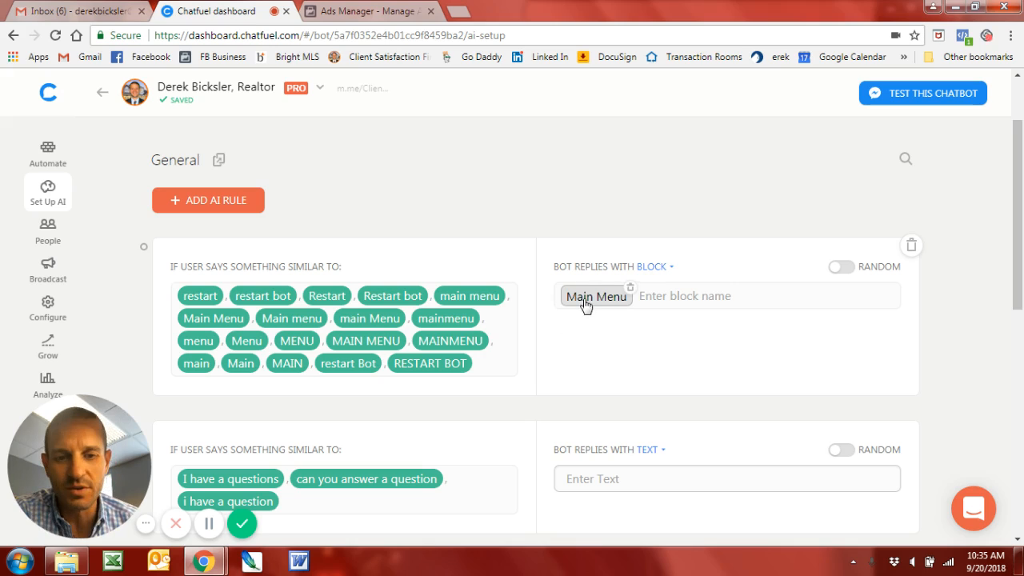
pyautogui.click(664, 268)
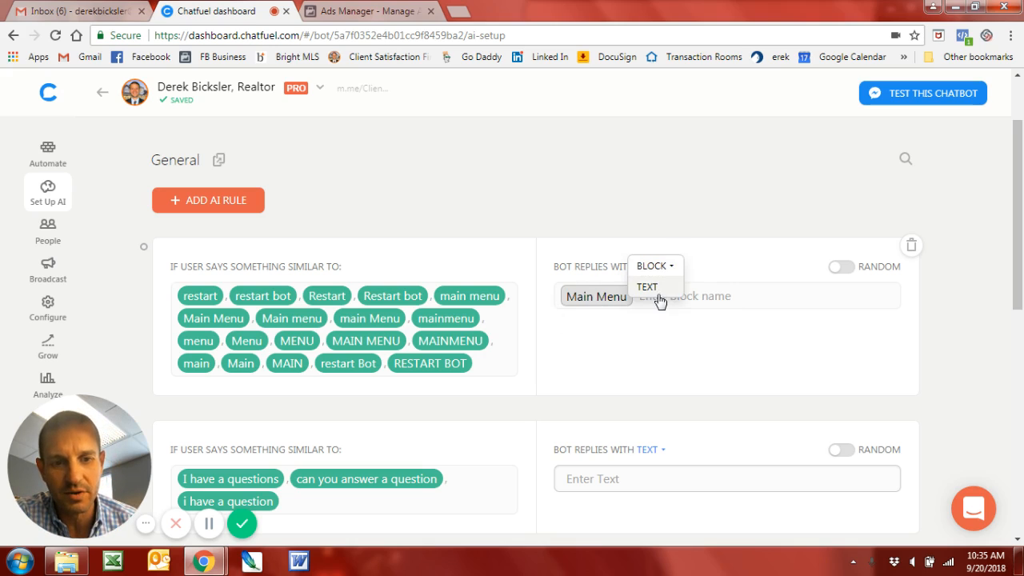
pyautogui.click(692, 369)
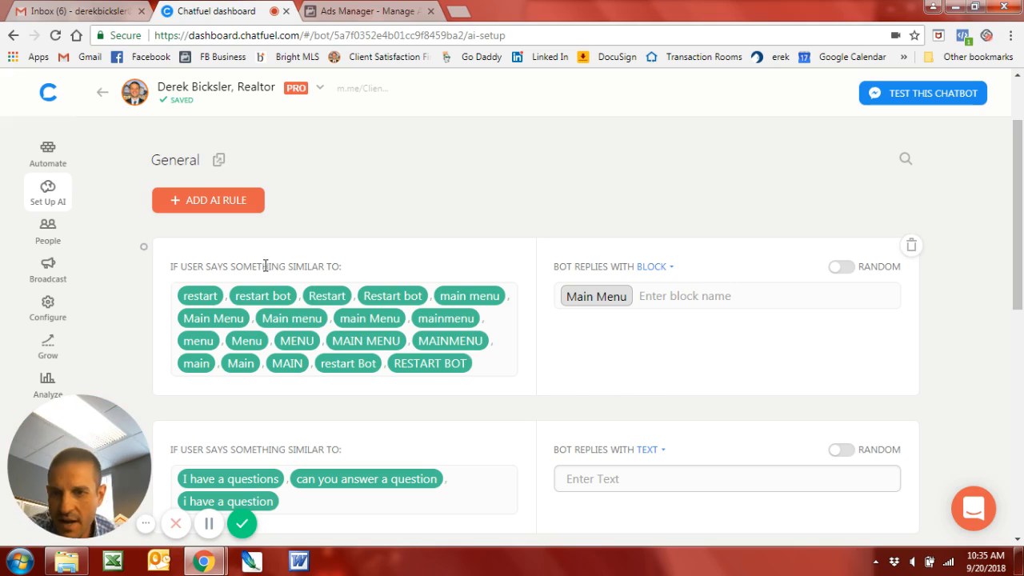
# - Review the remaining AI rules in the General group, down to the unsubscribe keyphrases and their reply block
pyautogui.scroll(-2, 380, 344)
pyautogui.scroll(2, 389, 359)
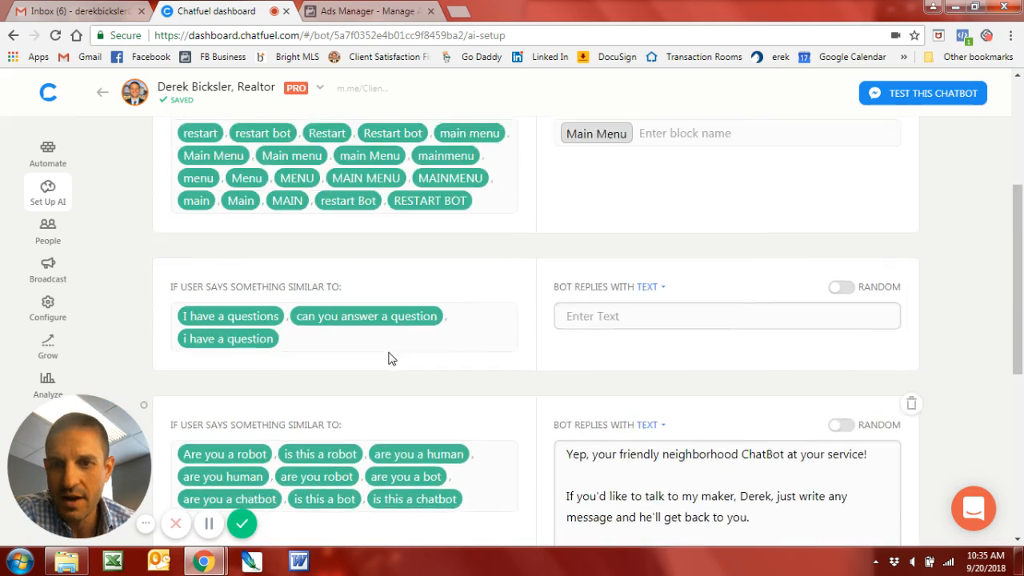
pyautogui.scroll(-2, 306, 427)
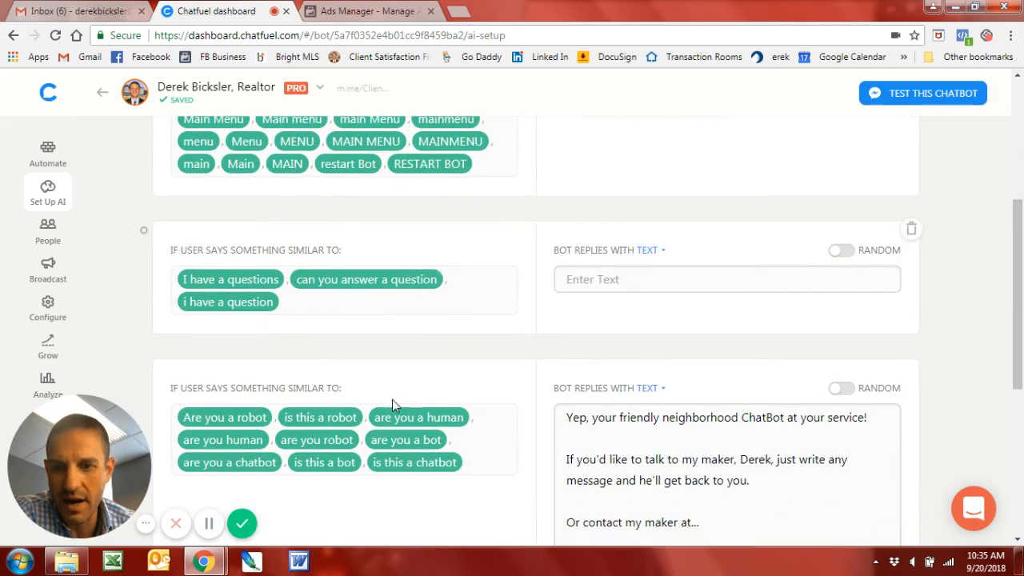
pyautogui.scroll(-2, 392, 404)
pyautogui.scroll(-3, 402, 429)
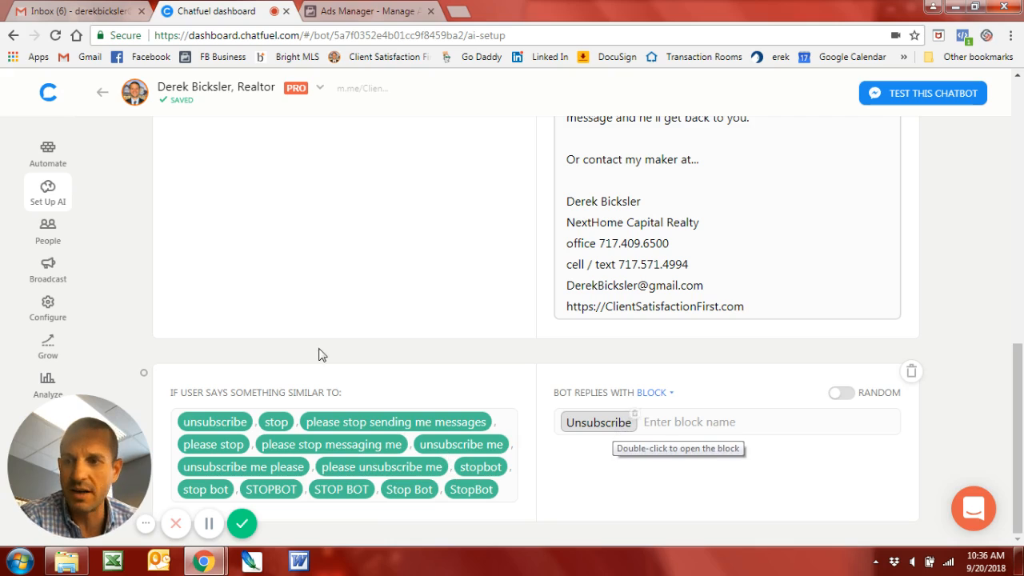
# - Open the Unsubscribe block in the bot's automation structure to inspect its Subscribe to Sequence card
pyautogui.click(56, 163)
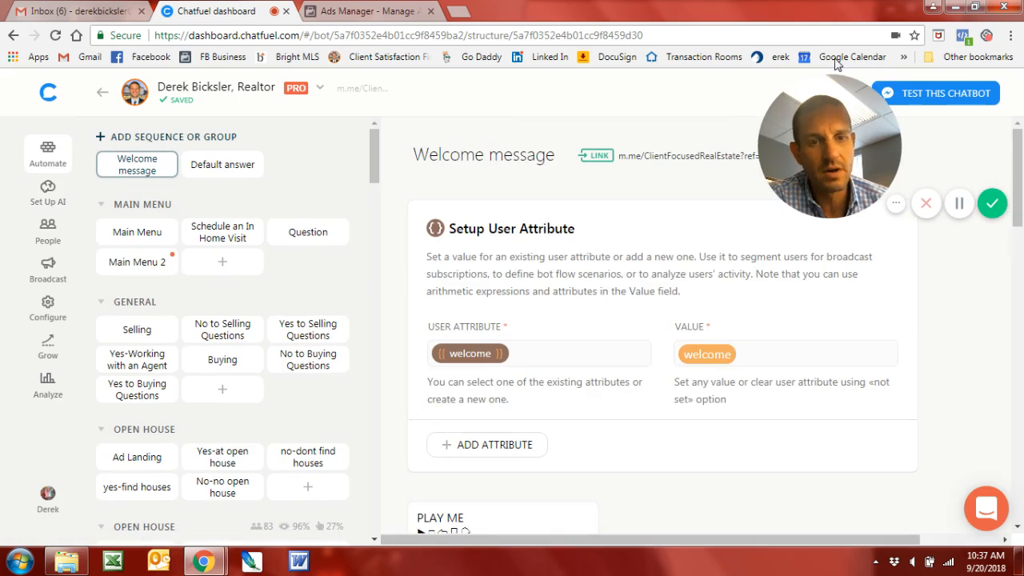
pyautogui.scroll(-5, 214, 341)
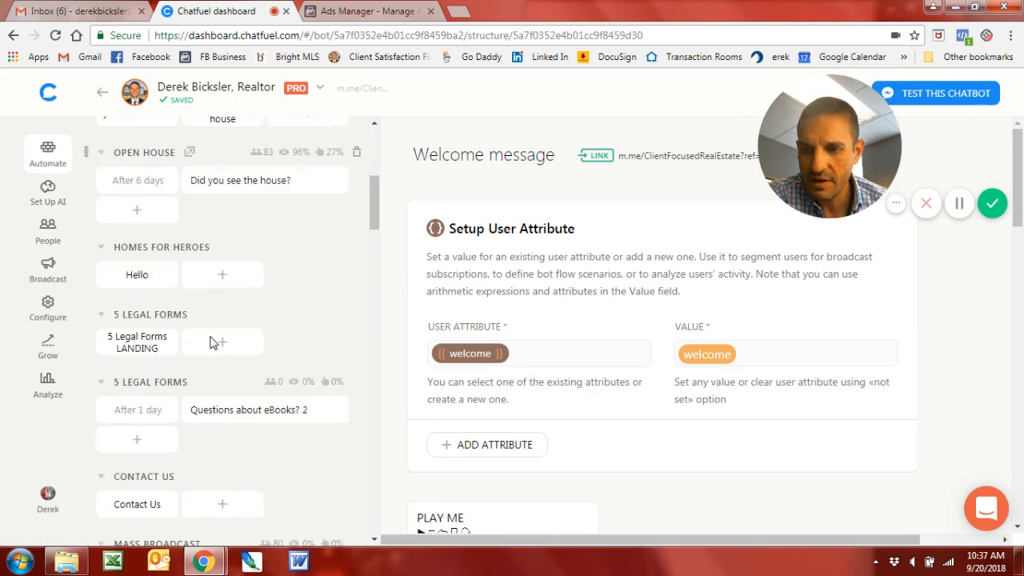
pyautogui.scroll(-10, 212, 342)
pyautogui.scroll(1, 212, 343)
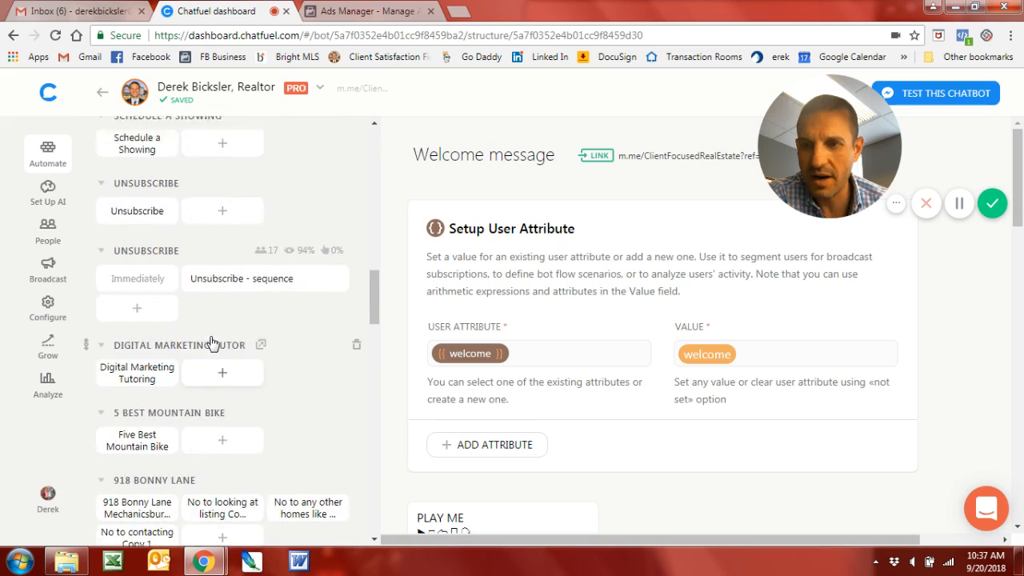
pyautogui.scroll(1, 212, 342)
pyautogui.click(133, 290)
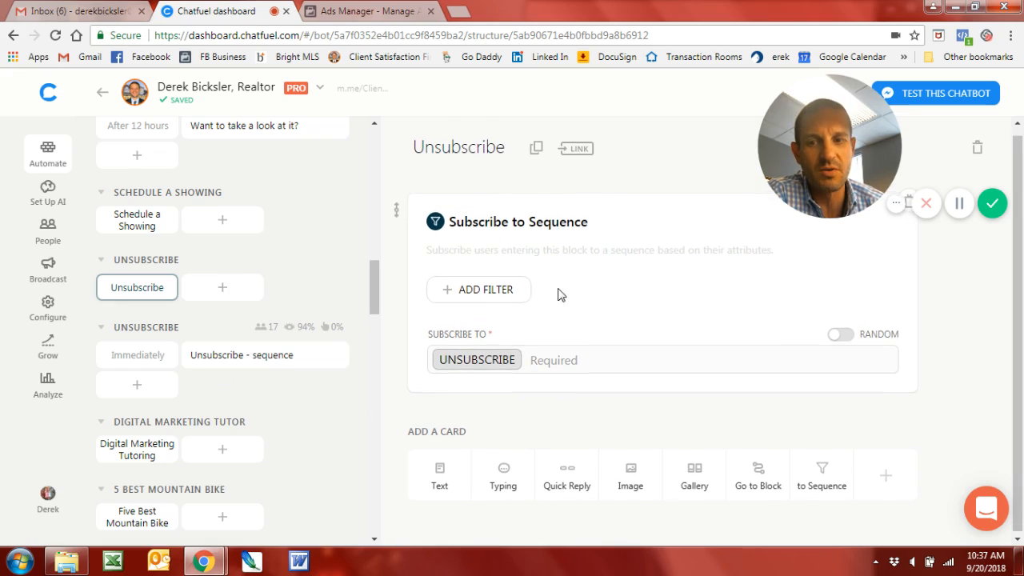
# - Open the Unsubscribe - sequence block and examine its first Unsubscribe from Sequence cards, from Mass Broadcast to First Time Buyer
pyautogui.click(209, 359)
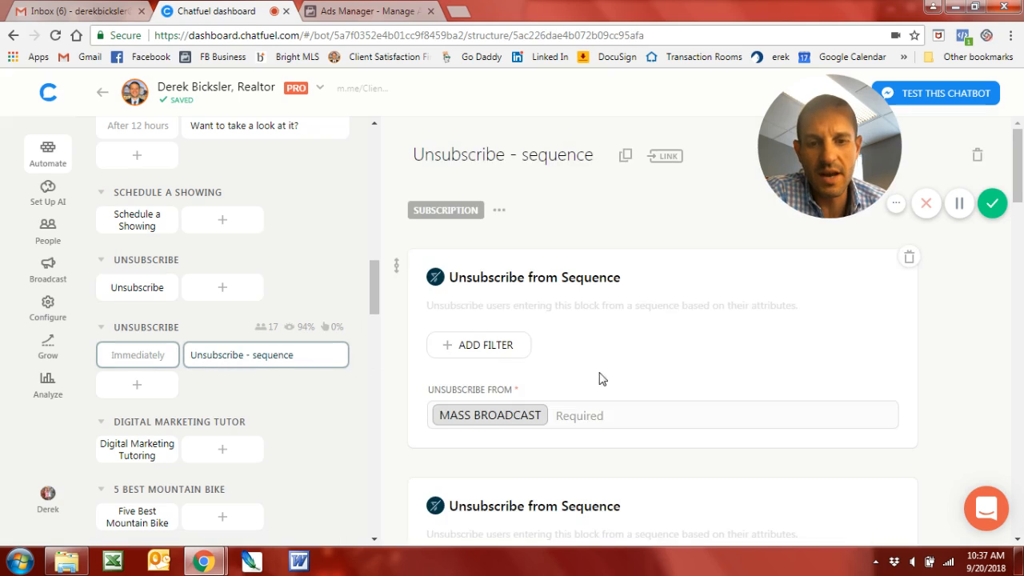
pyautogui.scroll(-1, 602, 378)
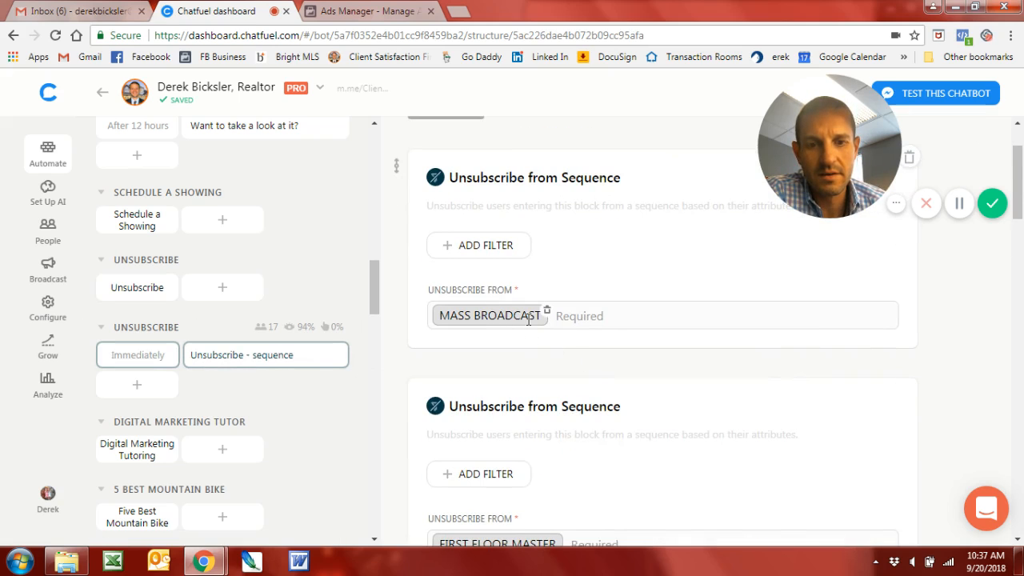
pyautogui.scroll(-1, 610, 336)
pyautogui.scroll(2, 610, 327)
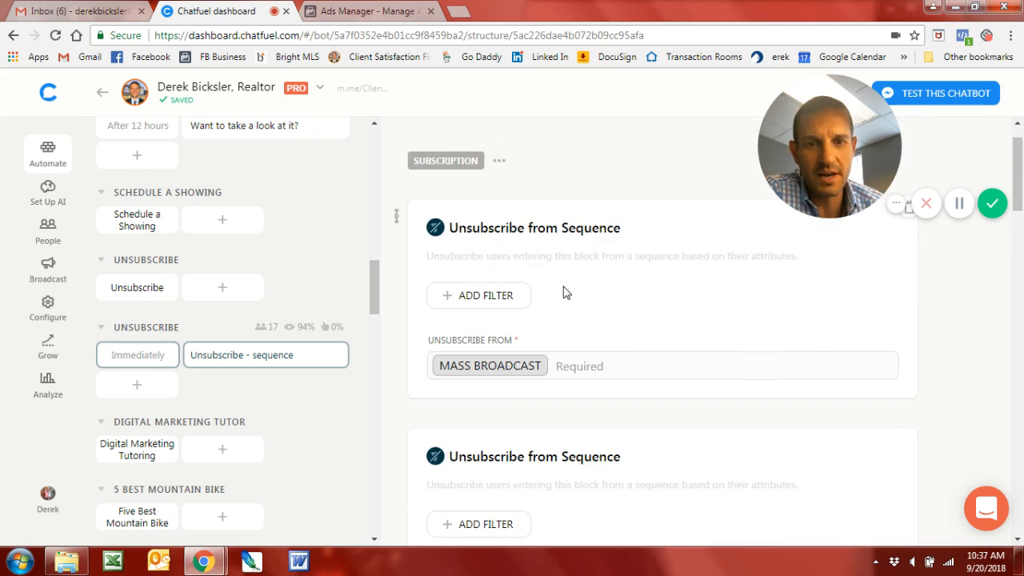
pyautogui.scroll(-2, 535, 370)
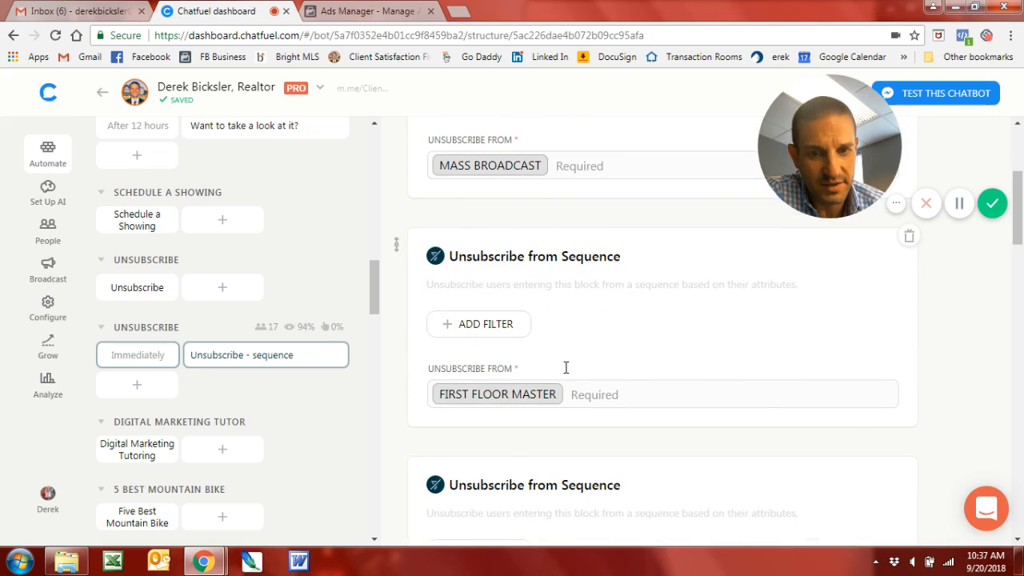
pyautogui.scroll(-2, 631, 405)
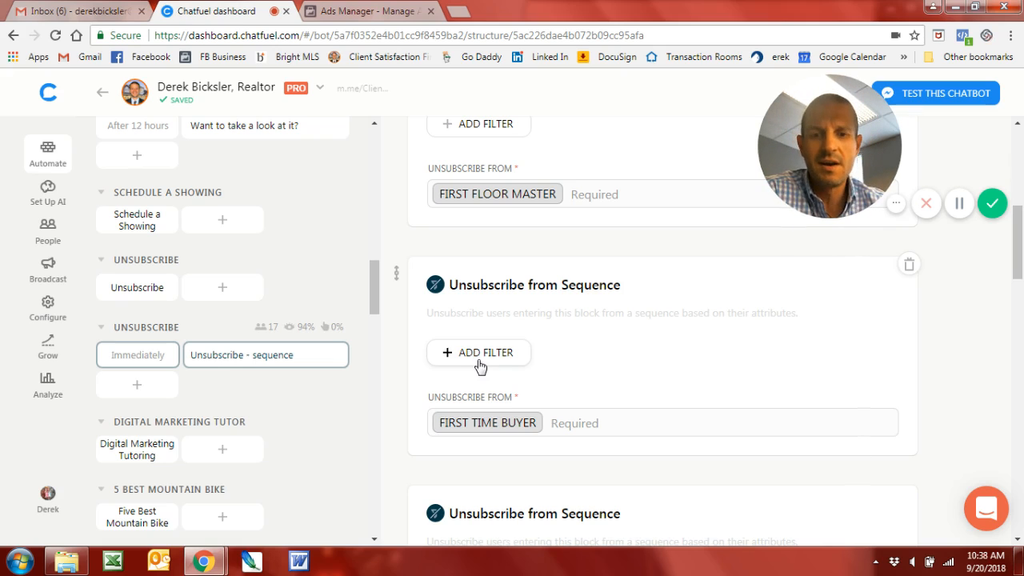
pyautogui.scroll(2, 568, 357)
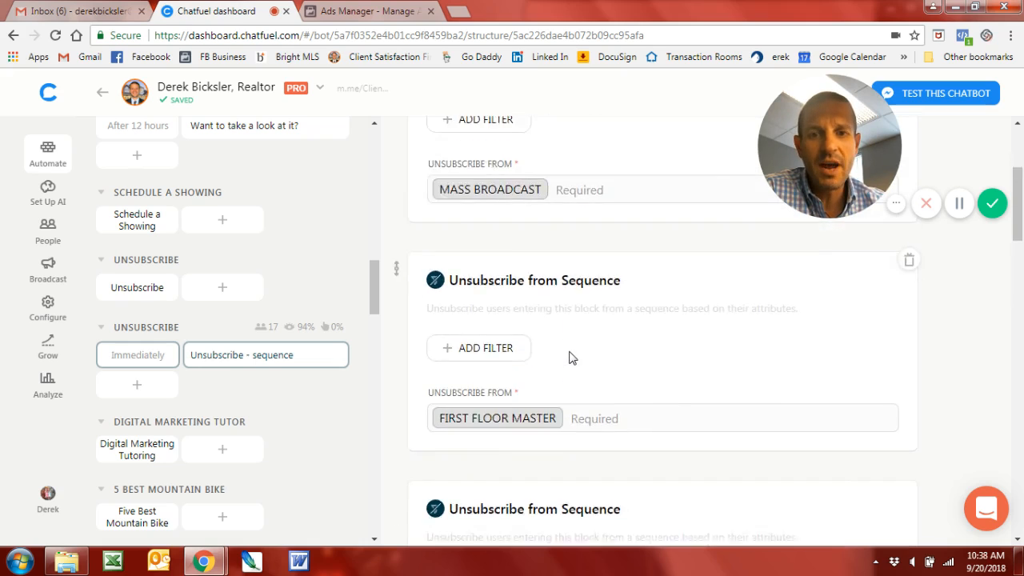
# - Review the sequence's other Unsubscribe from Sequence cards, including Listing Follow Up, 5 Legal Forms and Open House
pyautogui.scroll(-8, 569, 356)
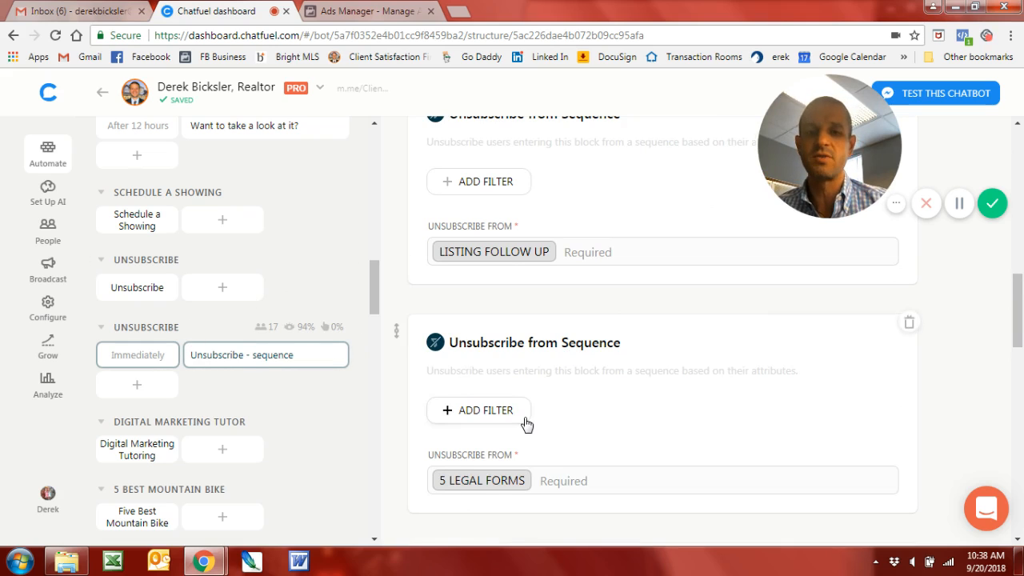
pyautogui.scroll(-1, 525, 424)
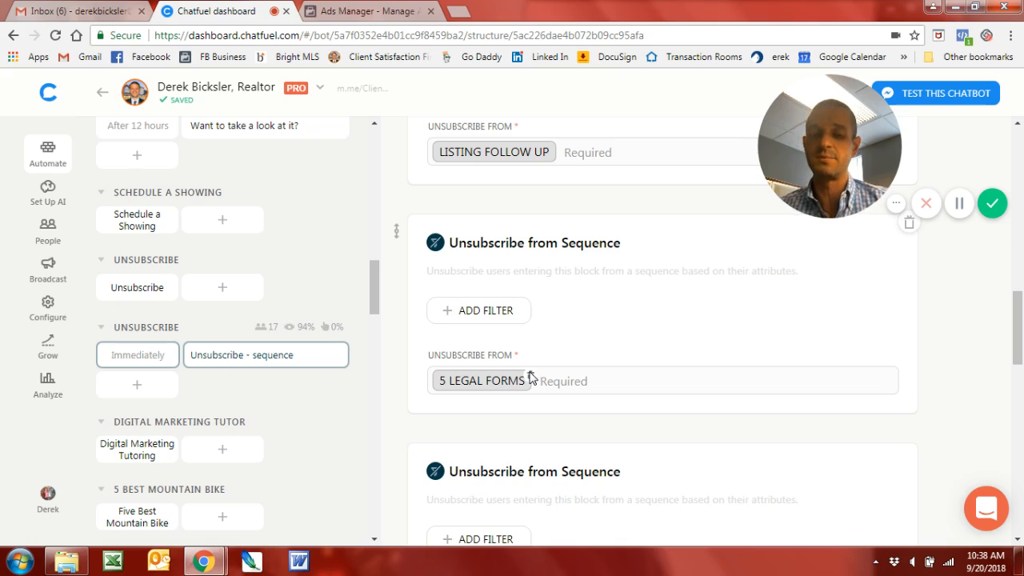
pyautogui.scroll(1, 528, 434)
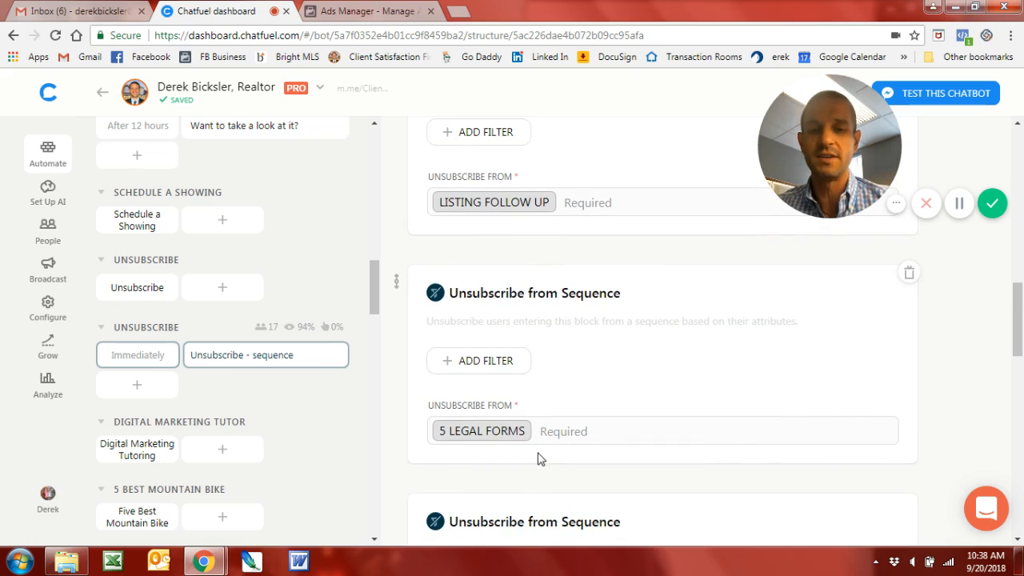
pyautogui.scroll(1, 548, 405)
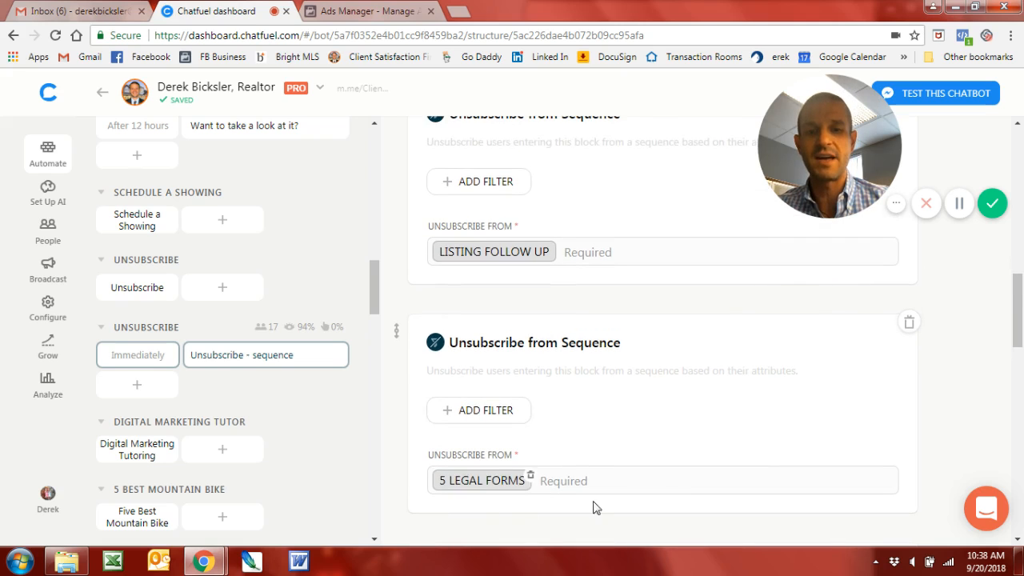
pyautogui.scroll(5, 595, 507)
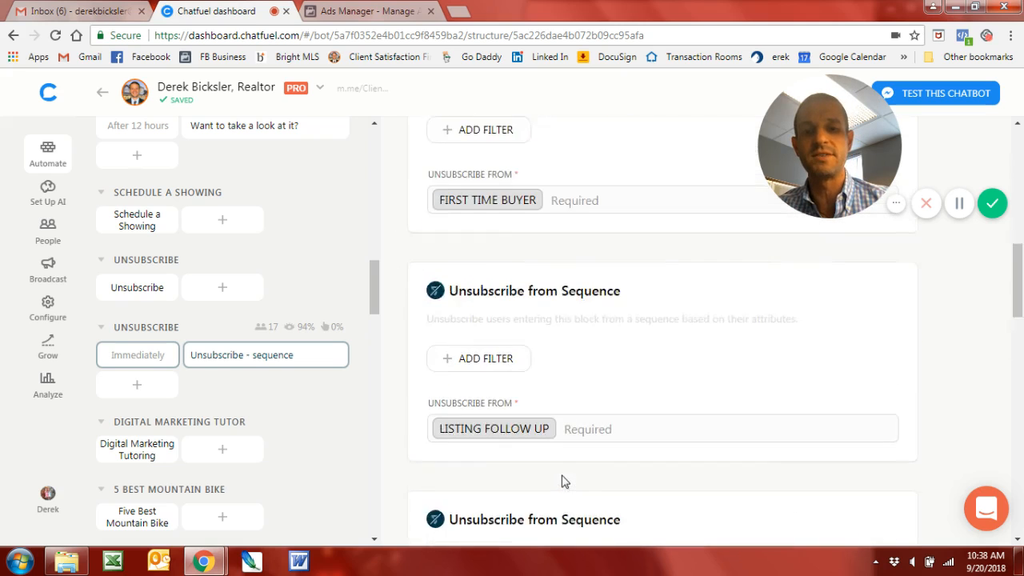
pyautogui.scroll(-4, 562, 481)
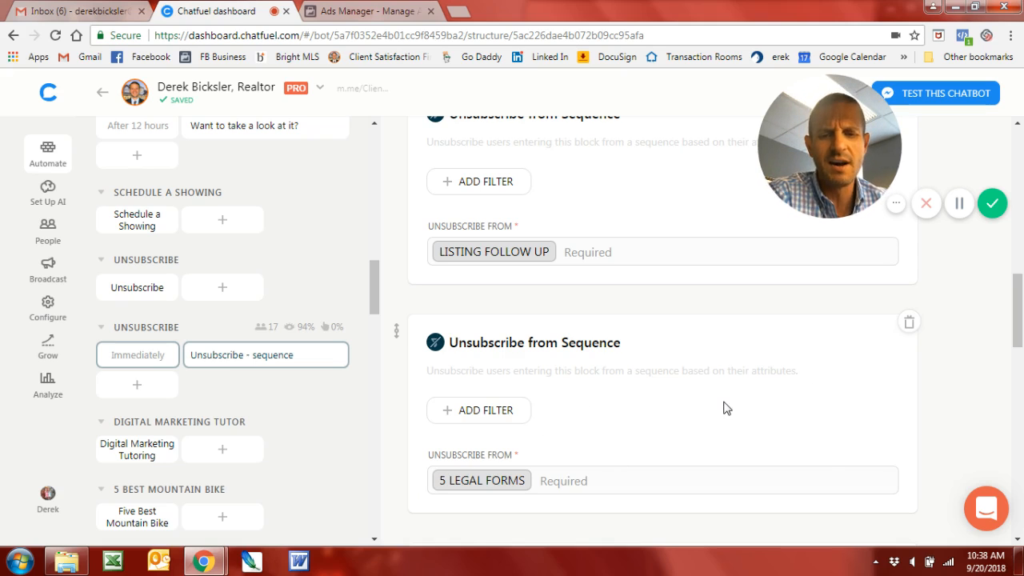
pyautogui.scroll(-2, 711, 404)
pyautogui.scroll(-10, 662, 400)
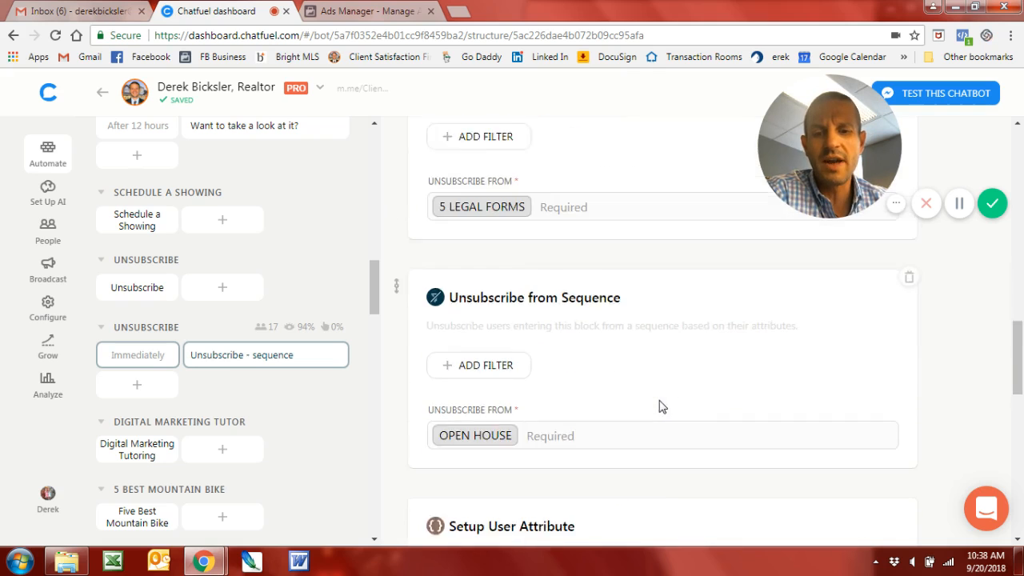
pyautogui.scroll(5, 662, 408)
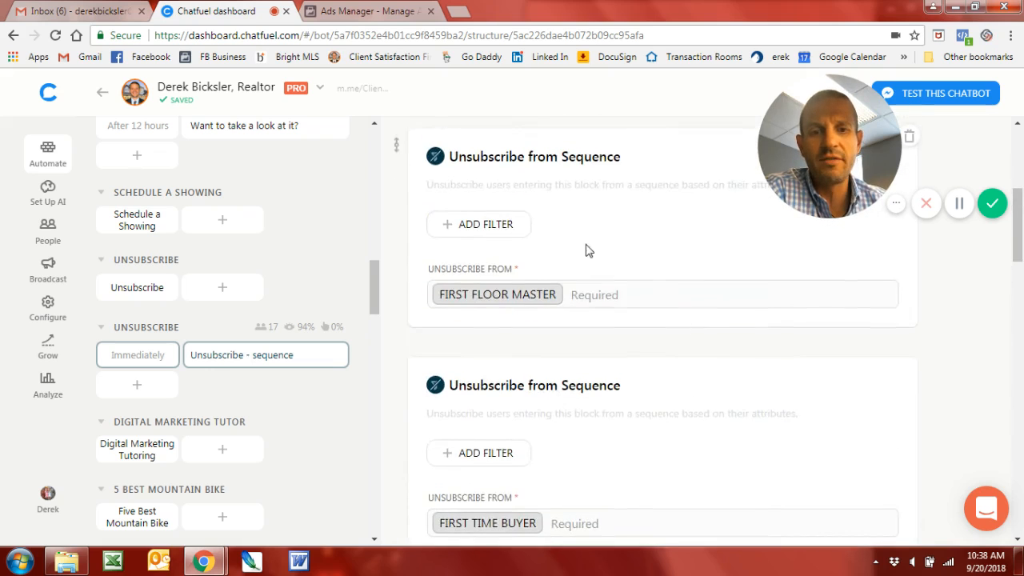
# - Examine the unsubscribe user attribute, the image and the farewell message with its buttons at the end of the Unsubscribe - sequence block
pyautogui.scroll(-8, 624, 336)
pyautogui.scroll(-3, 629, 336)
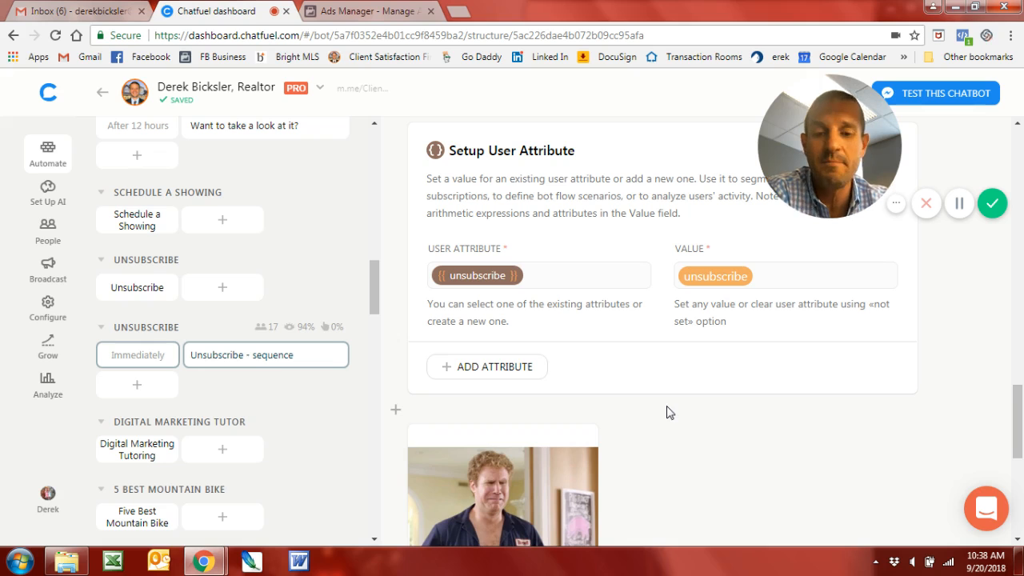
pyautogui.scroll(-3, 674, 384)
pyautogui.scroll(2, 682, 375)
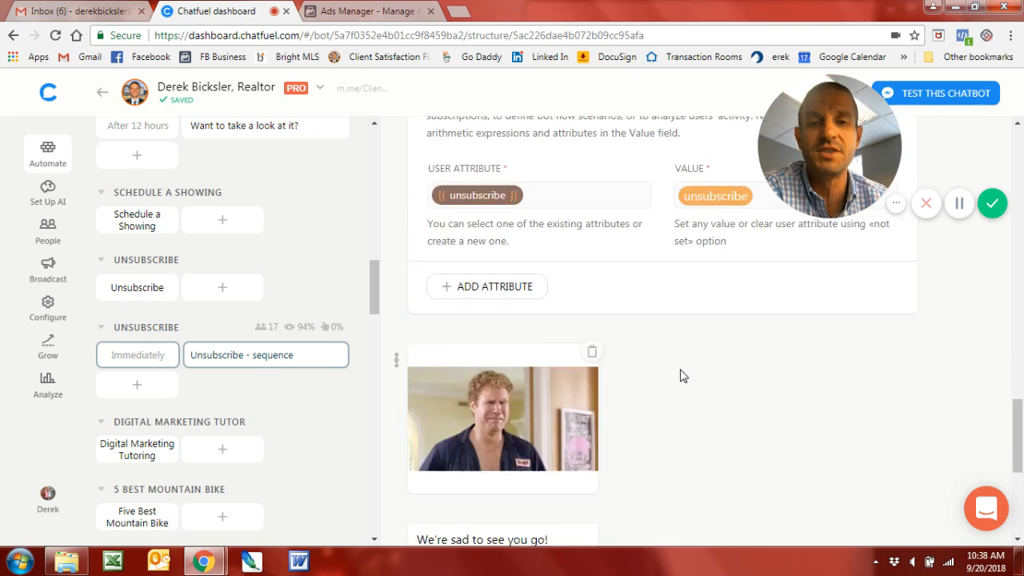
pyautogui.scroll(5, 682, 376)
pyautogui.scroll(-7, 681, 373)
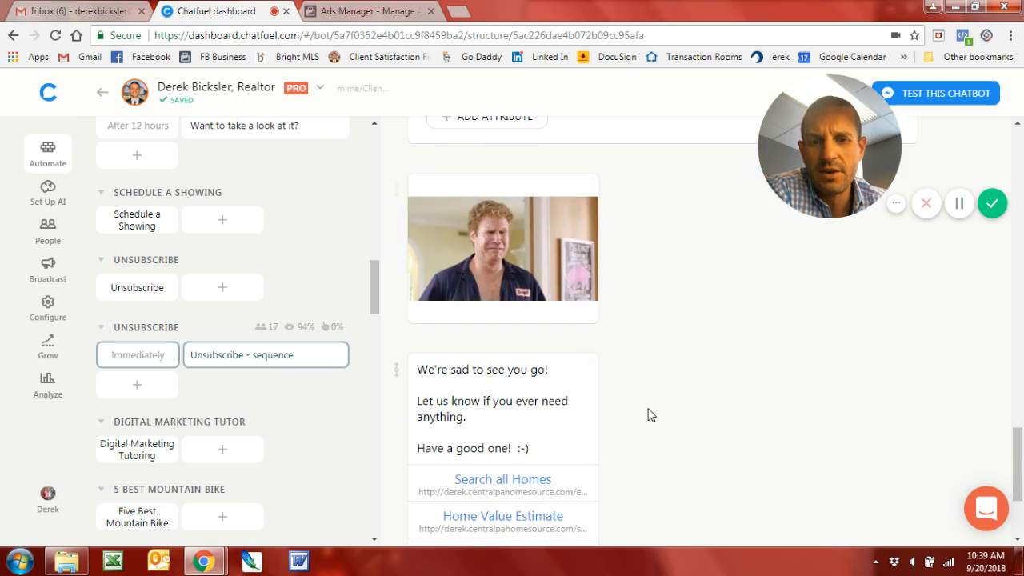
pyautogui.scroll(-2, 663, 446)
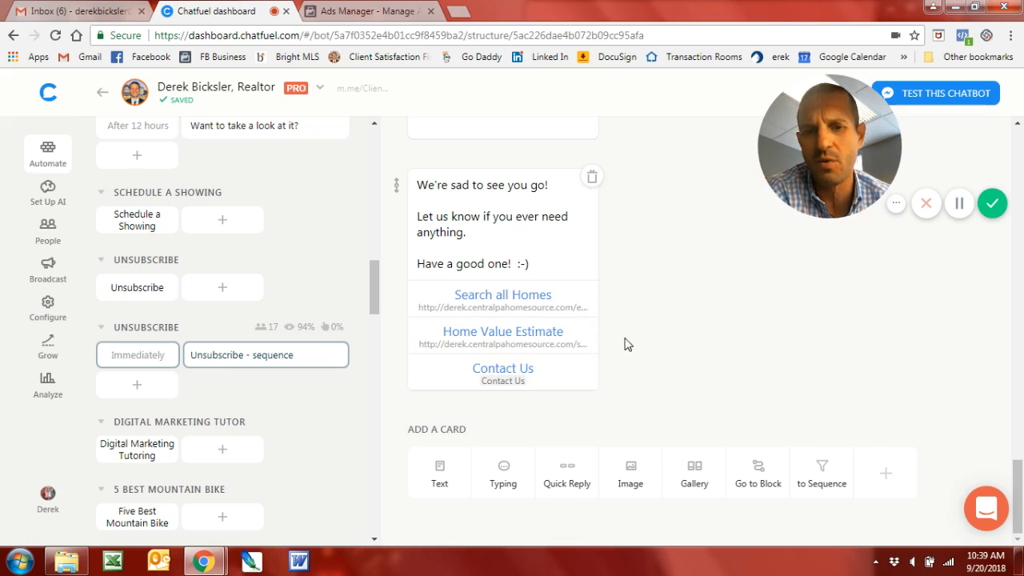
pyautogui.scroll(7, 640, 332)
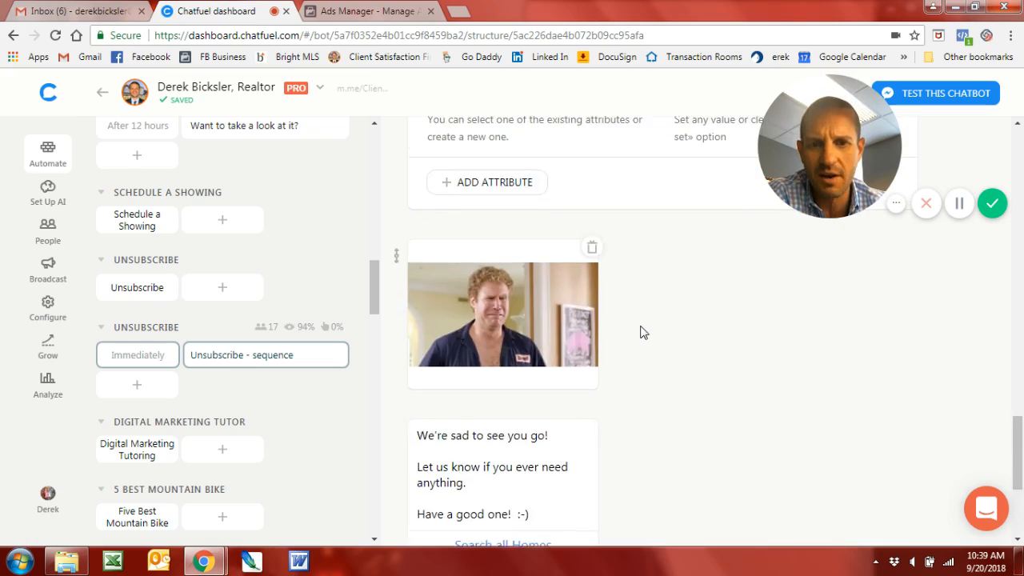
pyautogui.scroll(1, 640, 331)
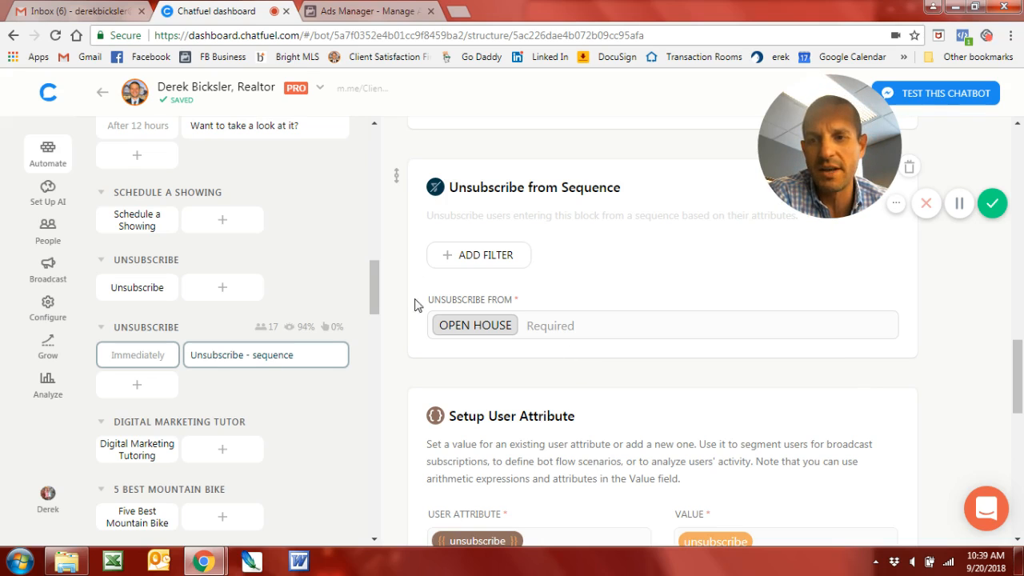
# - Open the Main Menu block and review its user attribute and gallery cards
pyautogui.scroll(12, 280, 288)
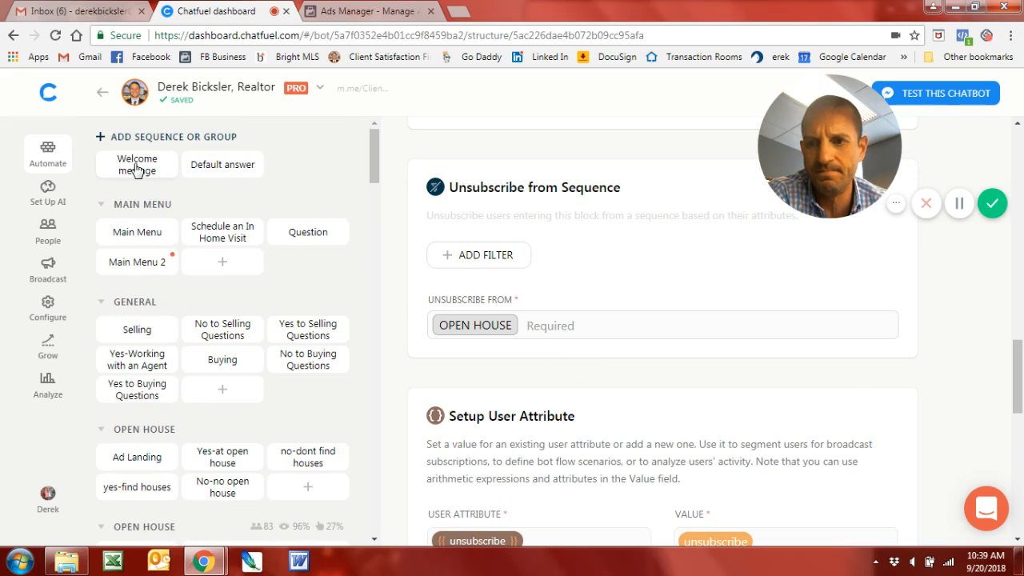
pyautogui.click(136, 230)
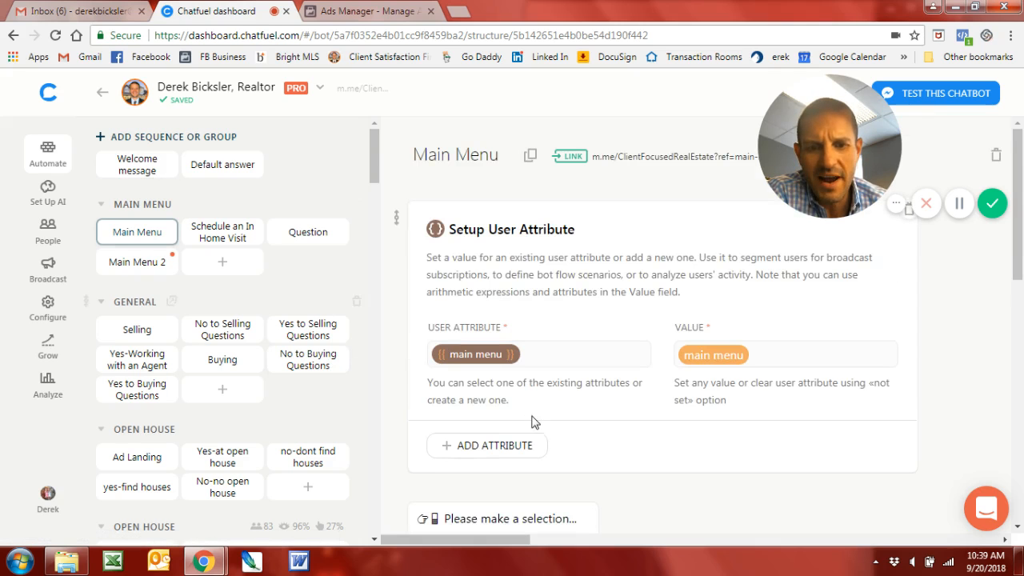
pyautogui.scroll(-10, 590, 425)
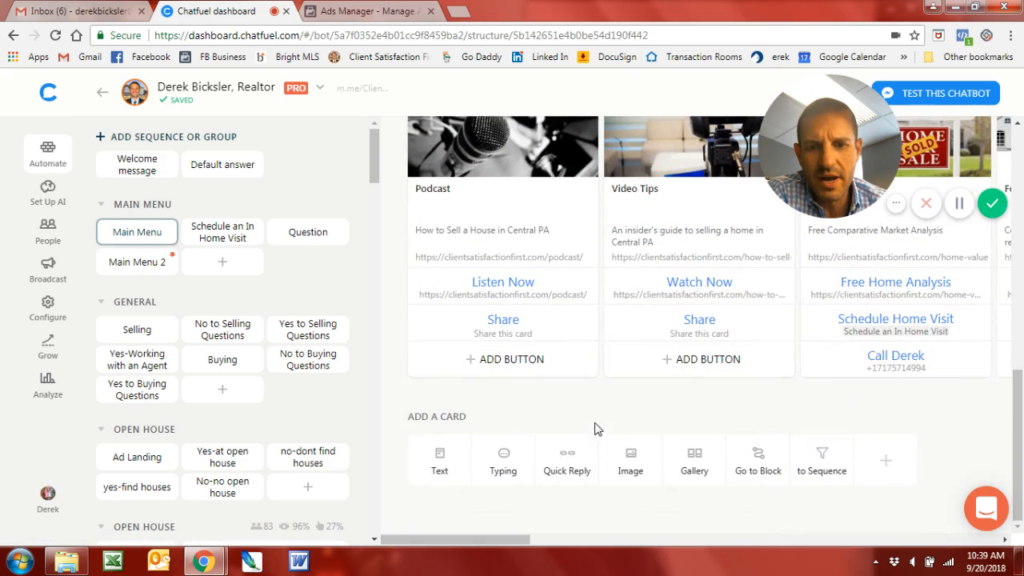
# - Open the Ad Landing block in the Open House group and examine the STOPBOT opt-out line and contact signature in its thank-you message
pyautogui.scroll(-1, 140, 367)
pyautogui.click(138, 357)
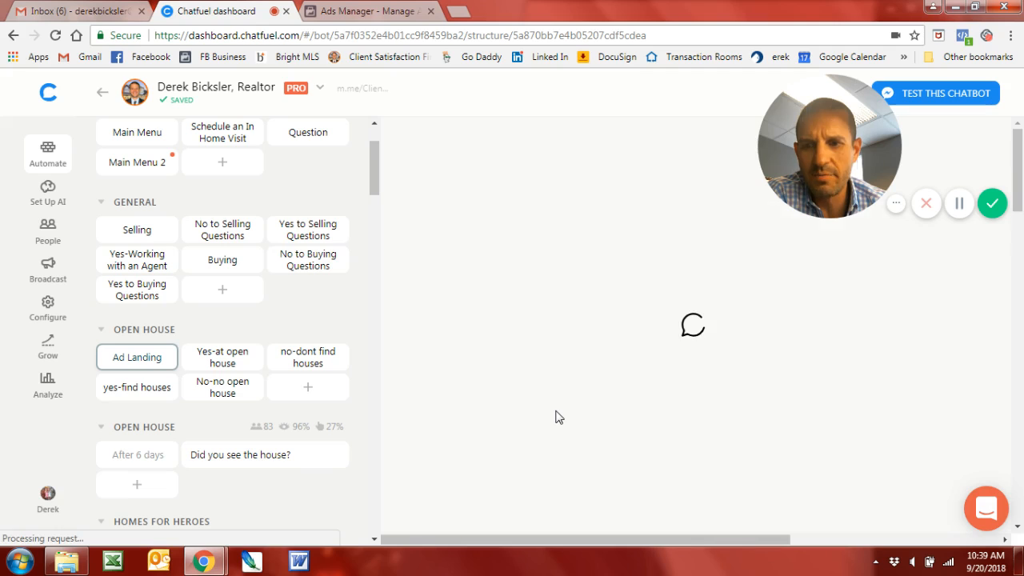
pyautogui.scroll(-5, 560, 417)
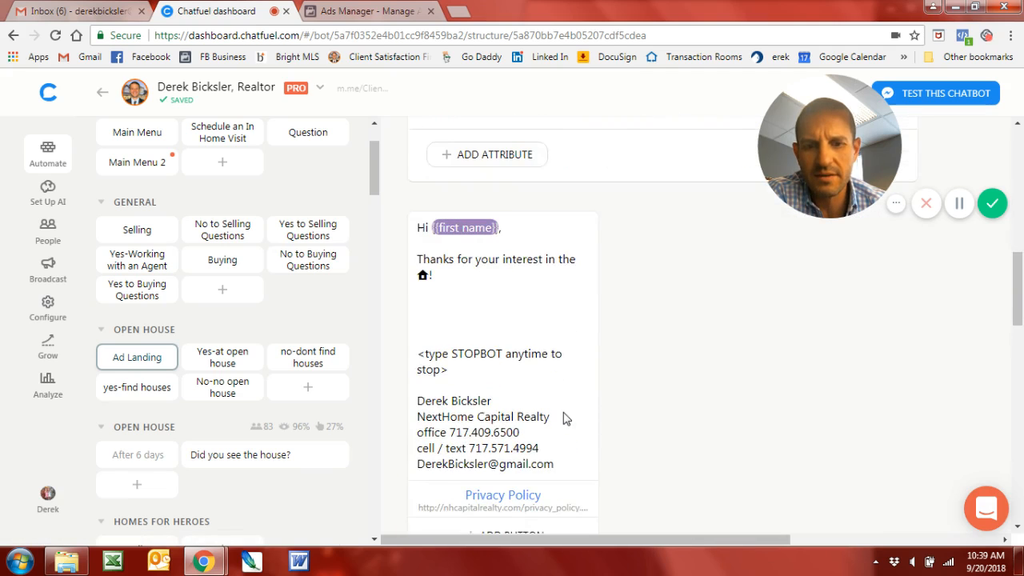
pyautogui.click(425, 303)
pyautogui.moveTo(417, 303); pyautogui.dragTo(560, 413)
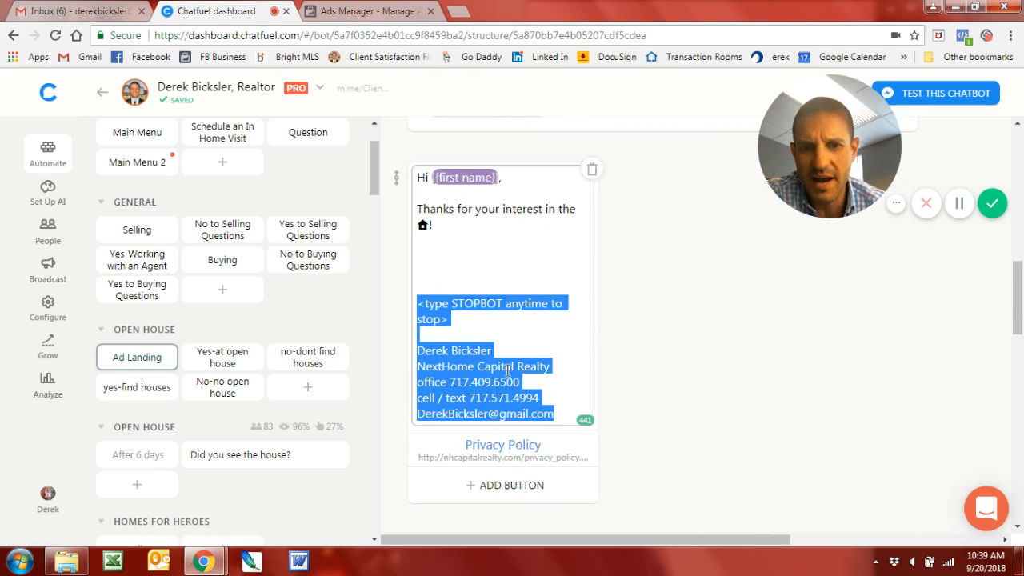
pyautogui.click(637, 325)
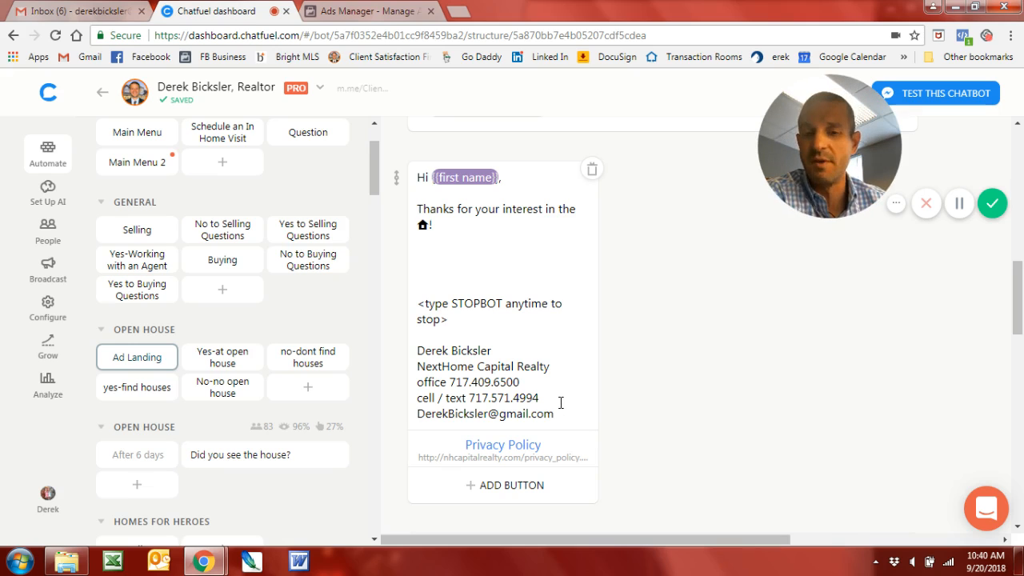
# - Highlight the Ad Landing message's closing lines and its STOPBOT keyword without changing the text
pyautogui.moveTo(561, 402); pyautogui.dragTo(417, 304)
pyautogui.click(488, 332)
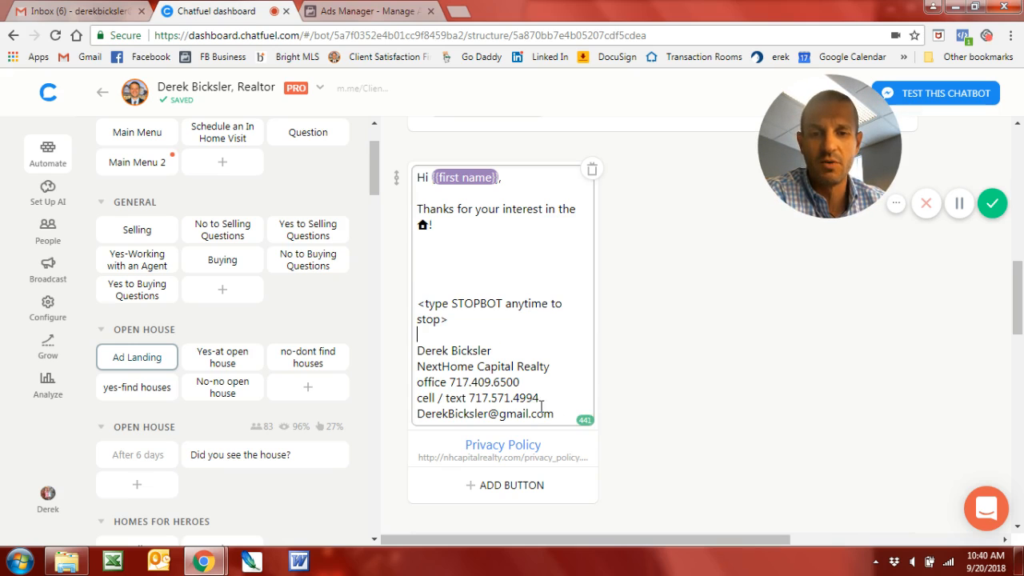
pyautogui.moveTo(562, 414); pyautogui.dragTo(418, 303)
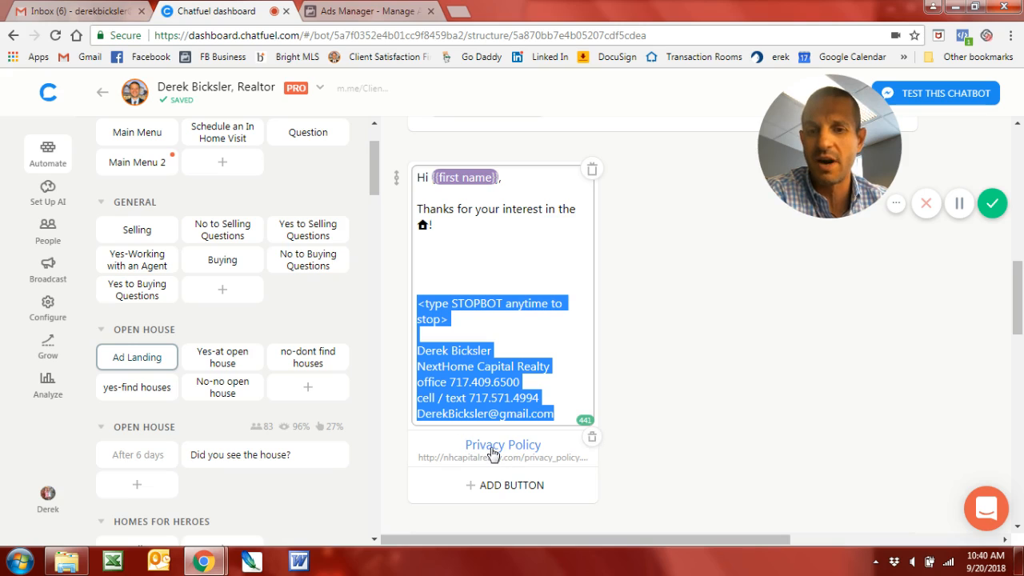
pyautogui.click(642, 381)
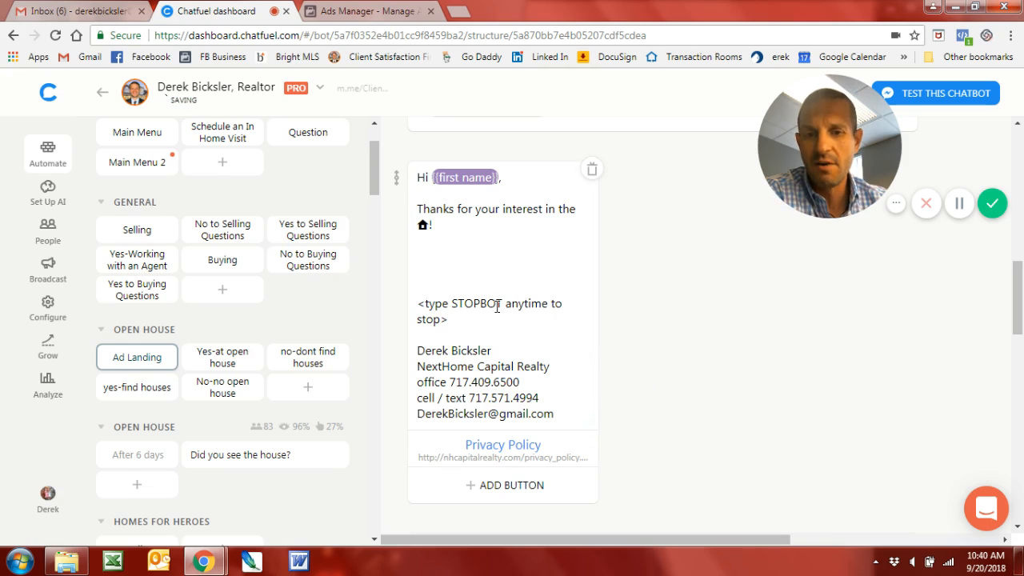
pyautogui.moveTo(453, 303); pyautogui.dragTo(493, 302)
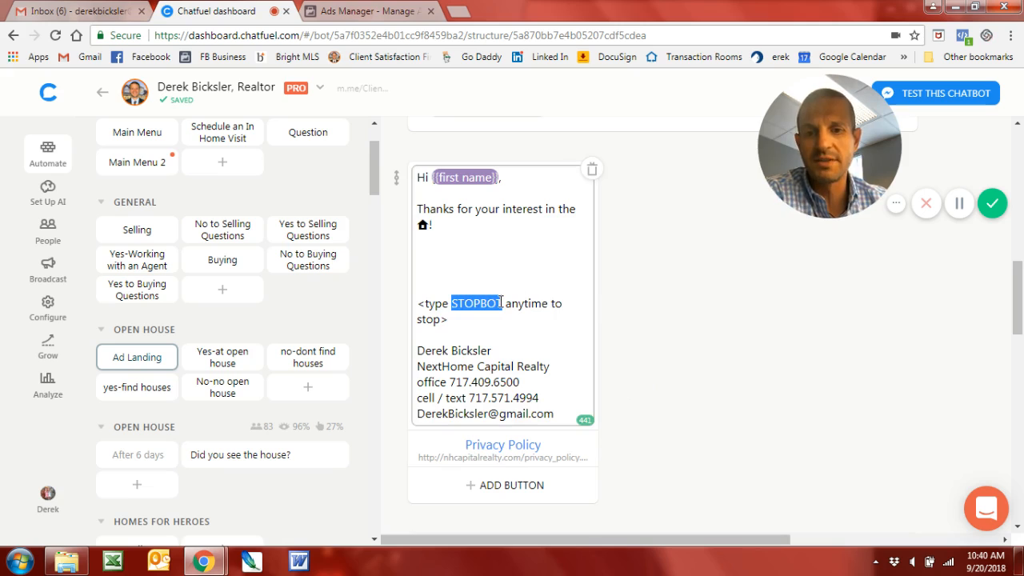
pyautogui.click(607, 295)
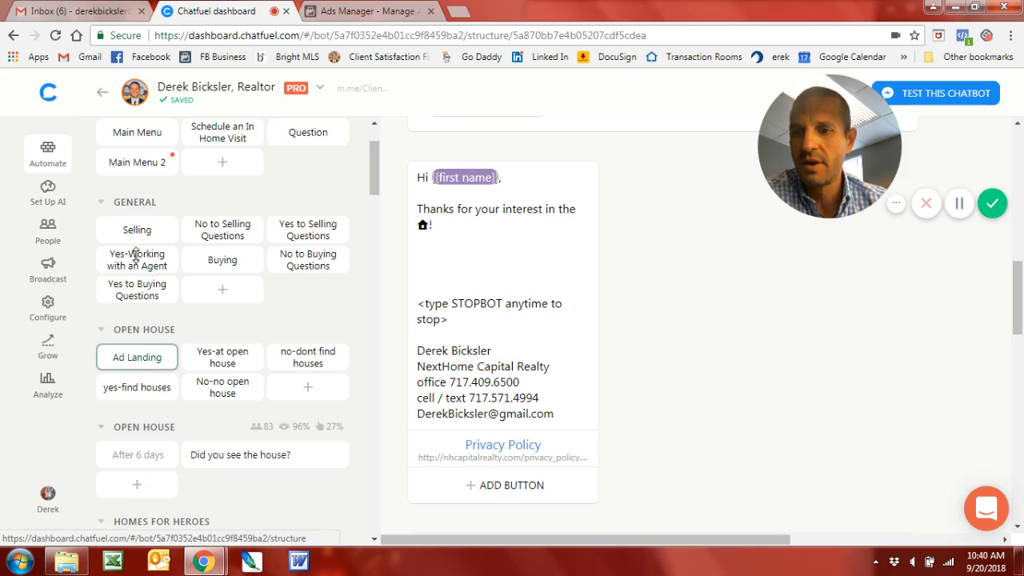
# - Open the Unsubscribe block and enable its block link with the ref parameter Unsubscribe
pyautogui.scroll(-10, 195, 323)
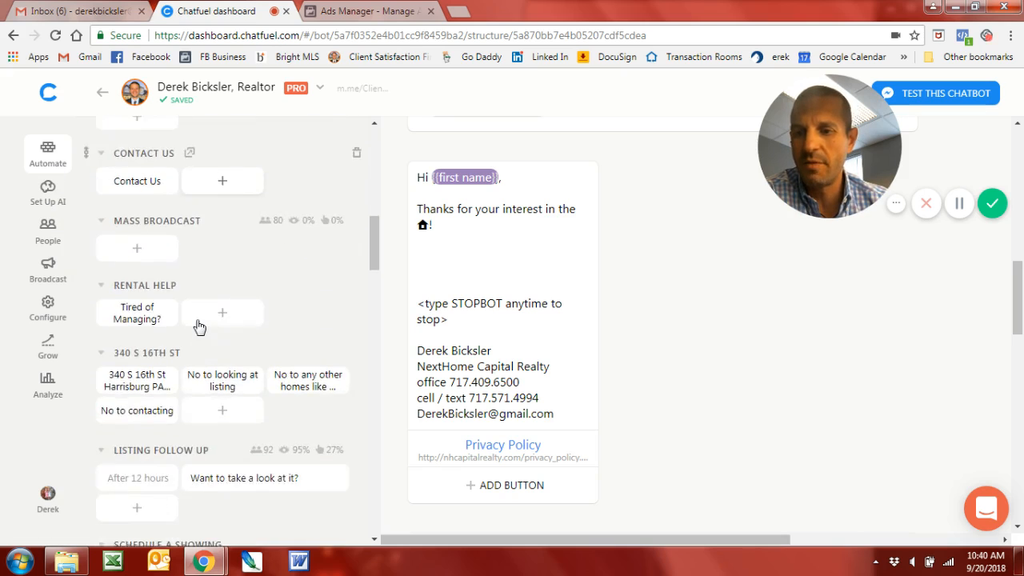
pyautogui.scroll(-8, 199, 326)
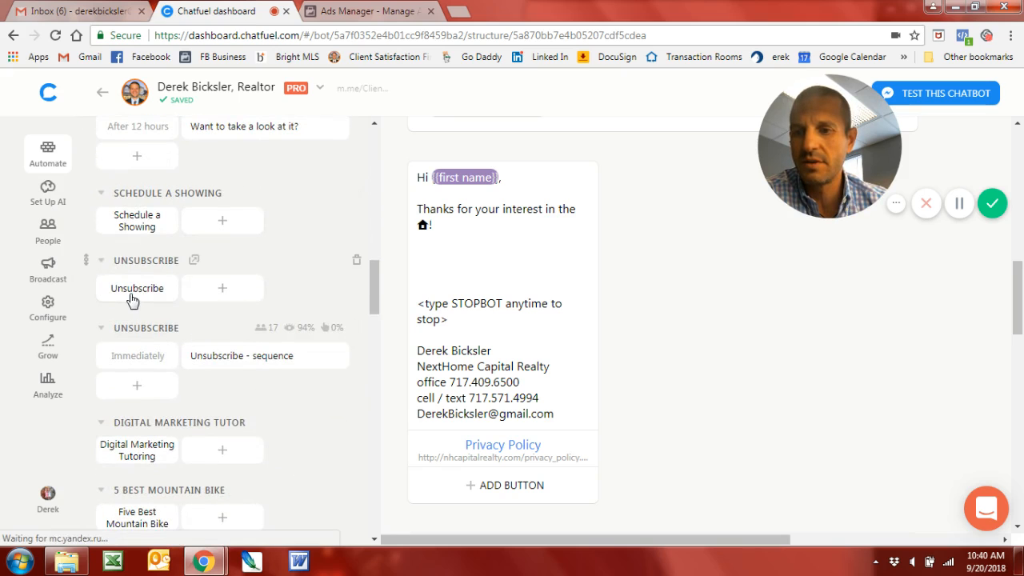
pyautogui.click(133, 293)
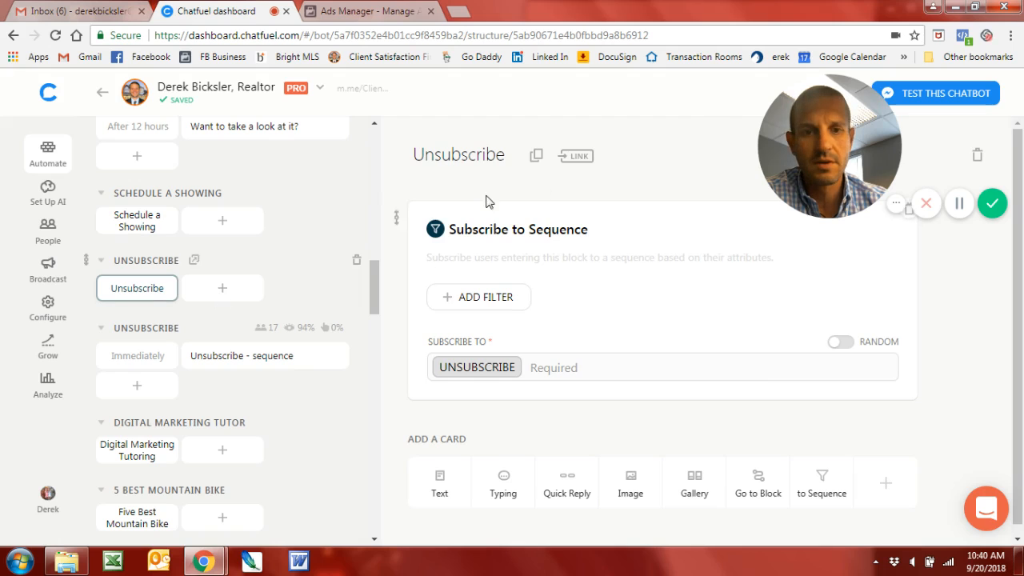
pyautogui.click(580, 156)
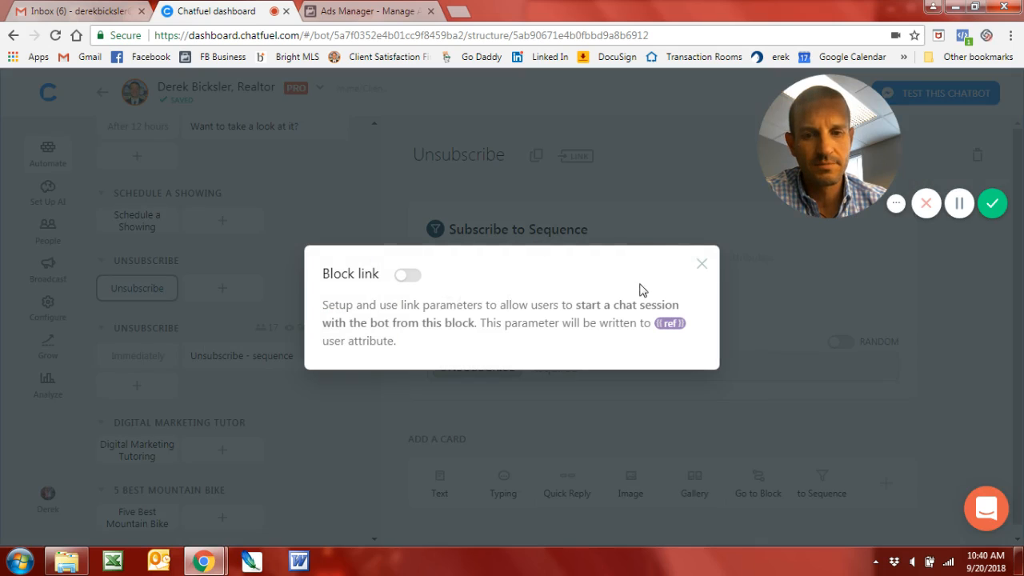
pyautogui.click(388, 241)
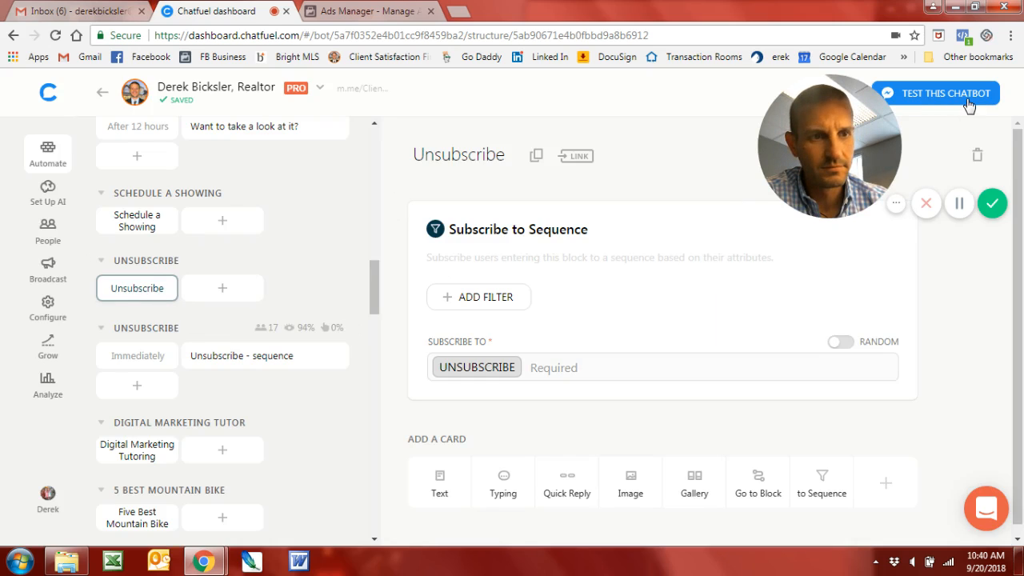
pyautogui.click(574, 158)
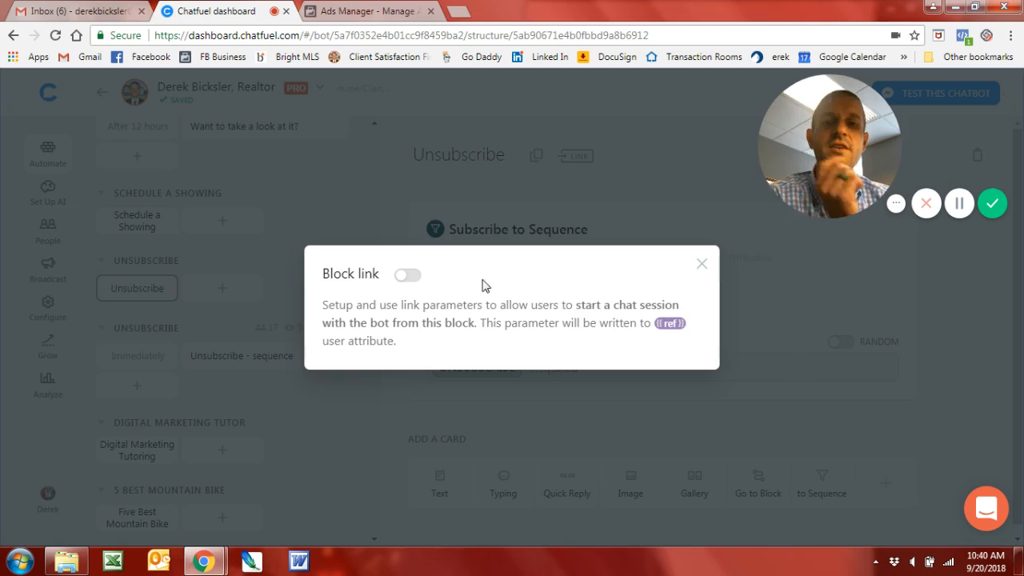
pyautogui.click(407, 275)
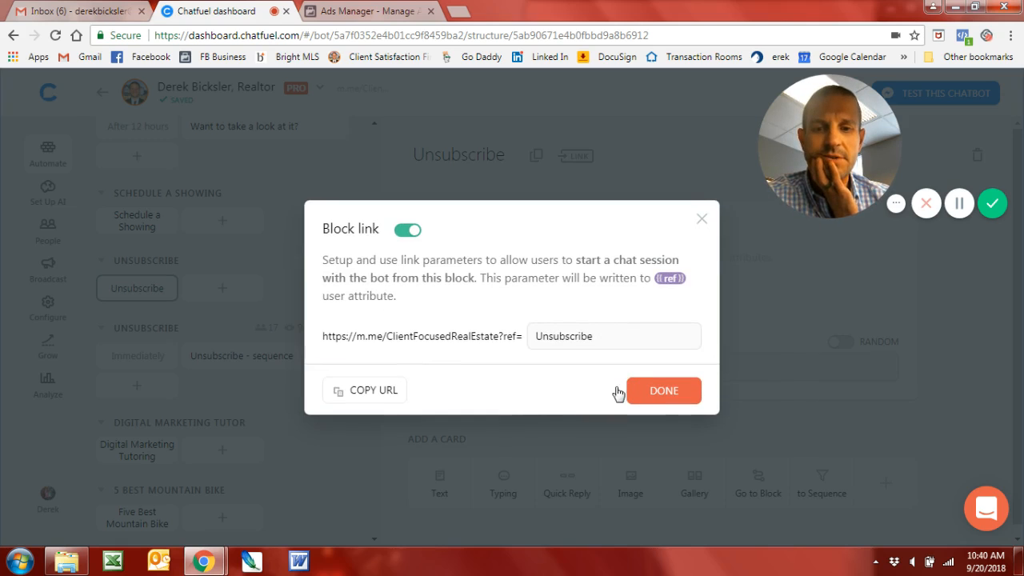
pyautogui.click(663, 392)
# - Open the Unsubscribe block's m.me link to start the bot chat in Messenger
pyautogui.click(585, 162)
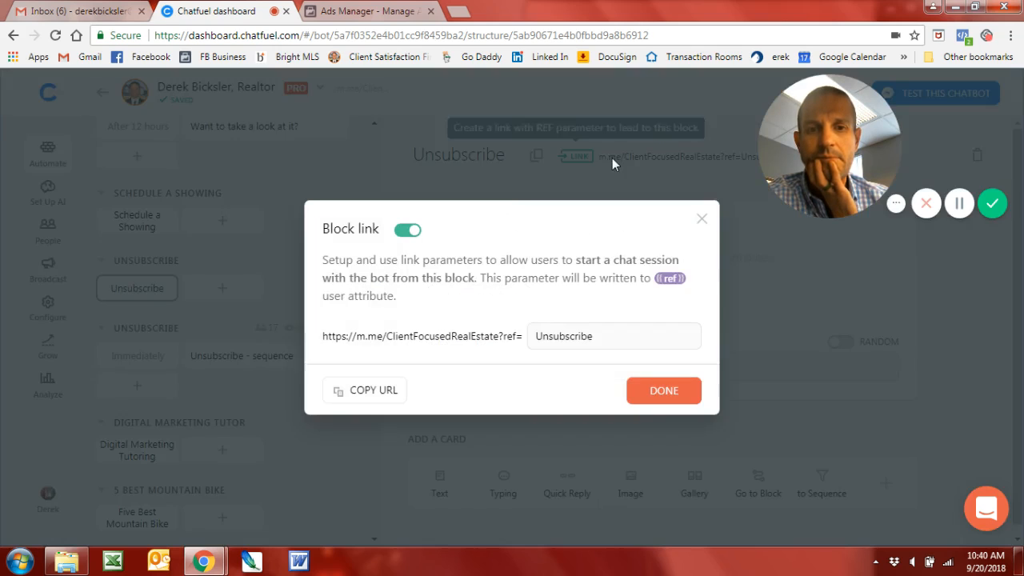
pyautogui.click(613, 160)
pyautogui.click(700, 159)
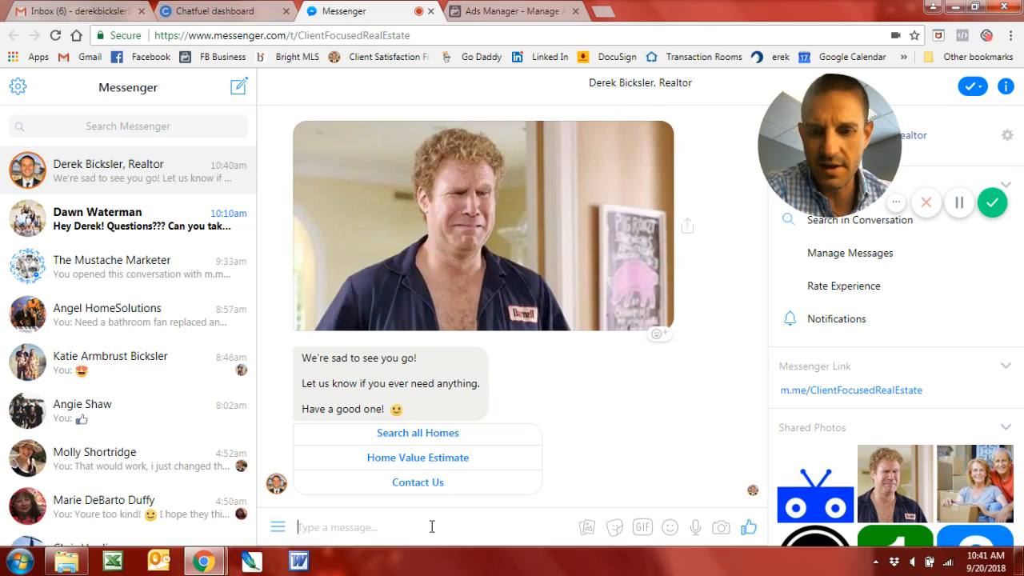
# - Test the bot in the Messenger chat by sending the messages "stopbot" and "unsubscribe"
pyautogui.write('sto')
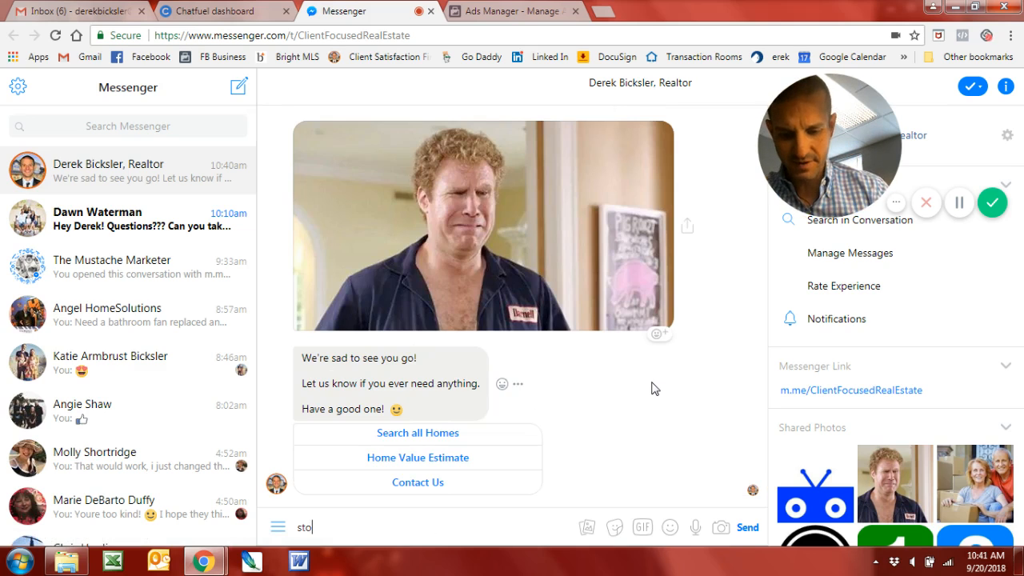
pyautogui.write('pbot')
pyautogui.press('Return')
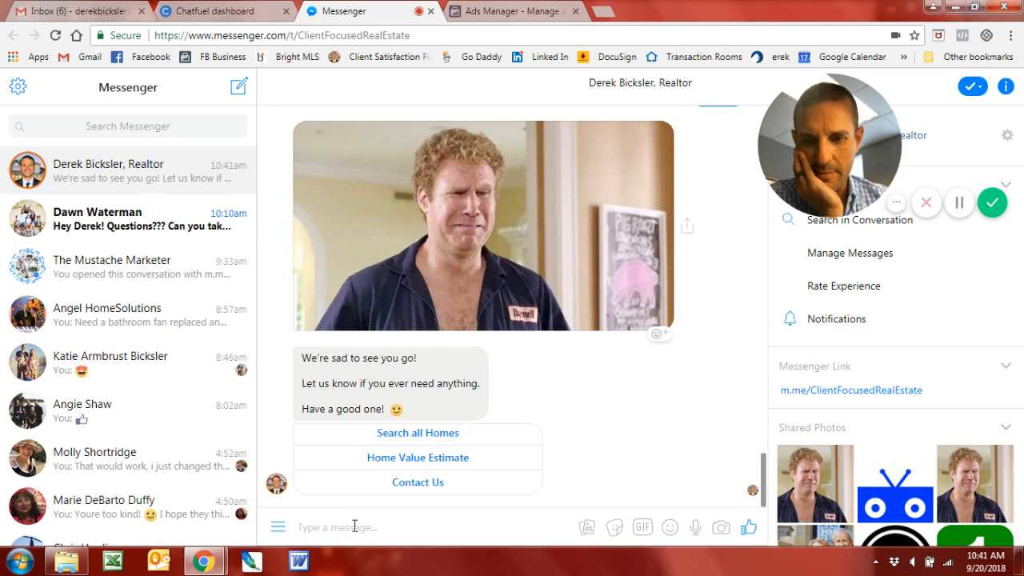
pyautogui.write('unsub')
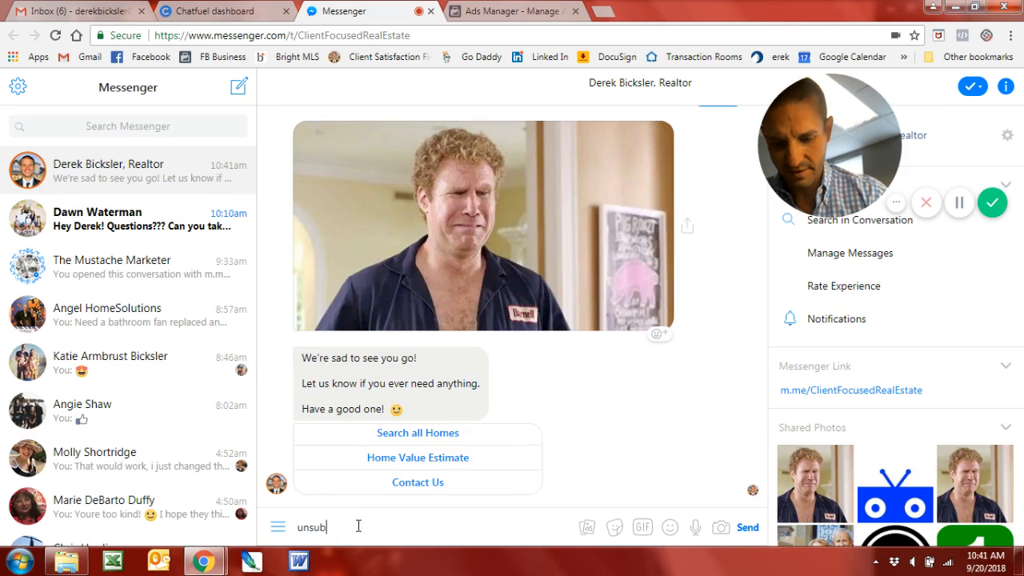
pyautogui.write('scribe')
pyautogui.press('Return')
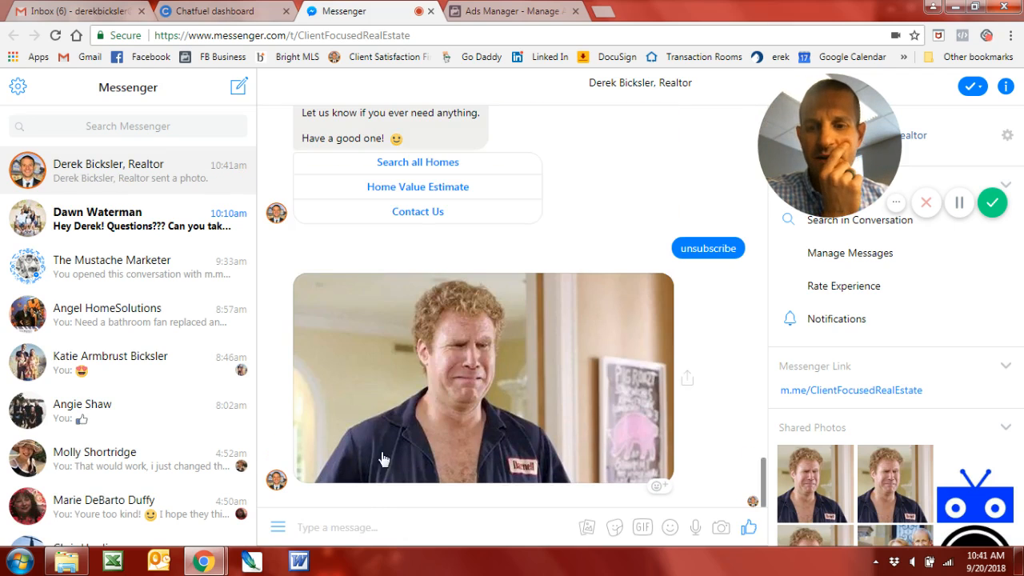
# - Examine the bot's persistent menu and the earlier replies in the Messenger conversation
pyautogui.click(277, 531)
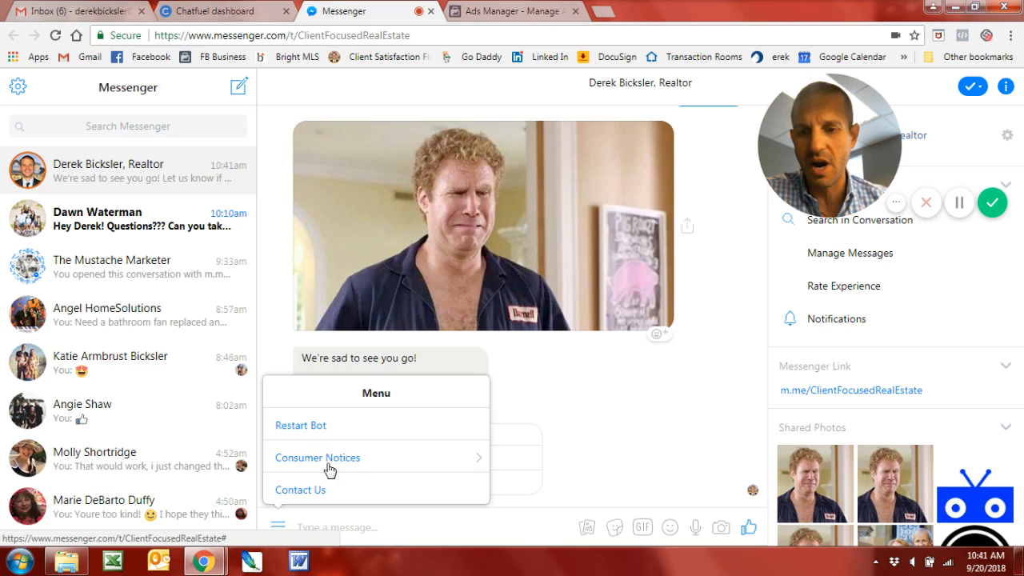
pyautogui.click(280, 530)
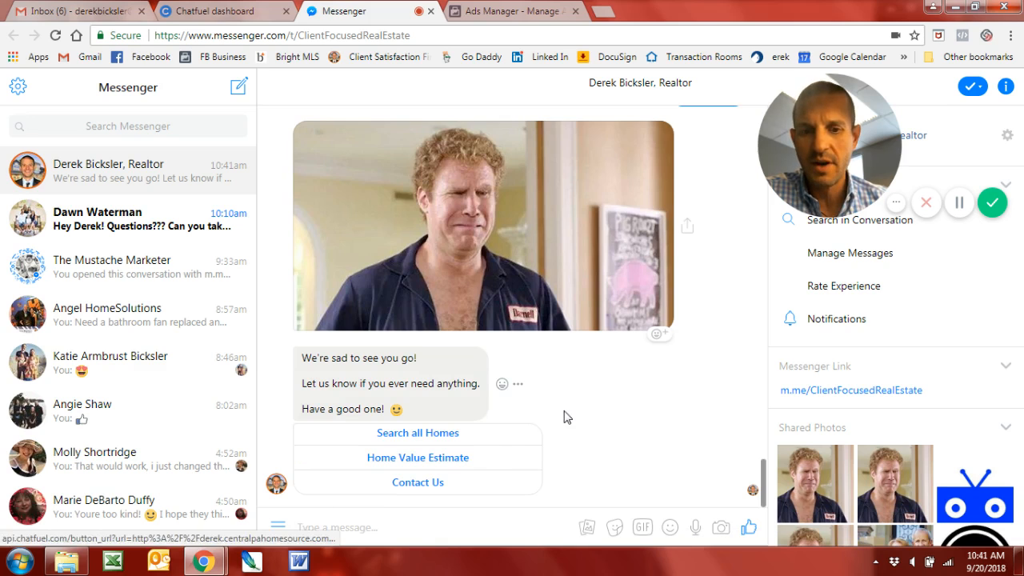
pyautogui.scroll(2, 567, 418)
pyautogui.scroll(5, 578, 417)
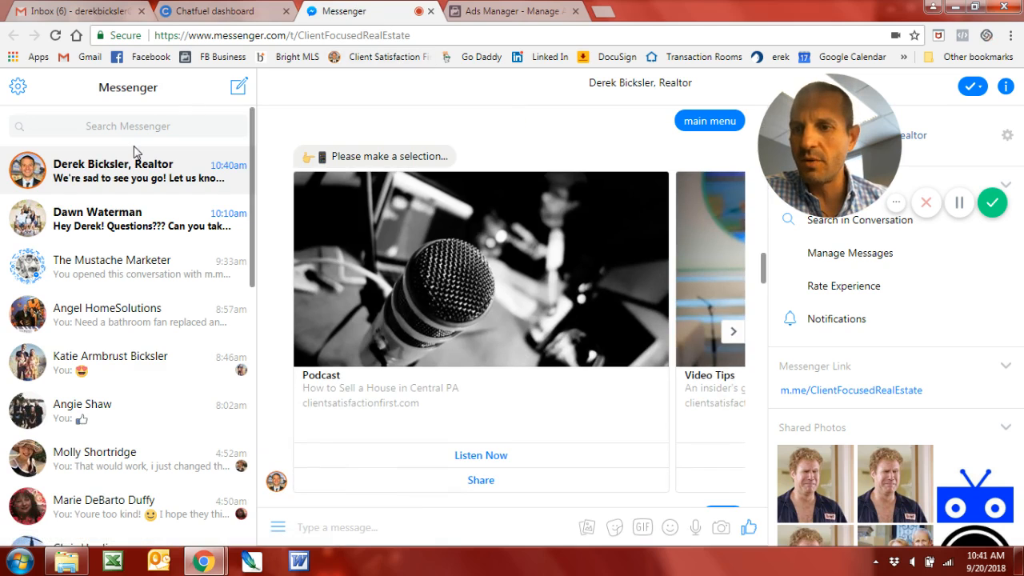
# - Switch back to the Chatfuel dashboard and open the bot's People list
pyautogui.click(264, 15)
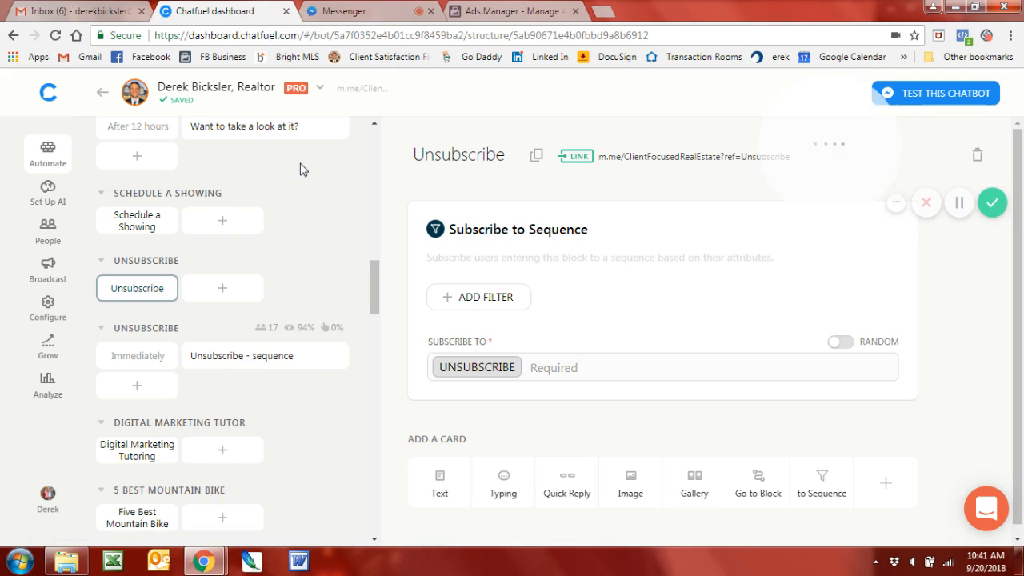
pyautogui.click(49, 230)
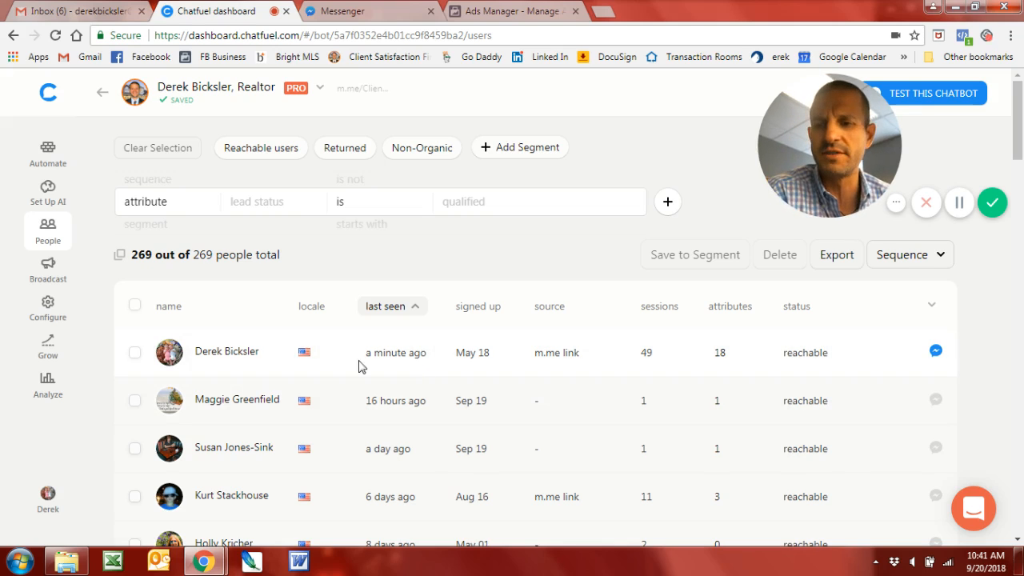
pyautogui.scroll(5, 303, 376)
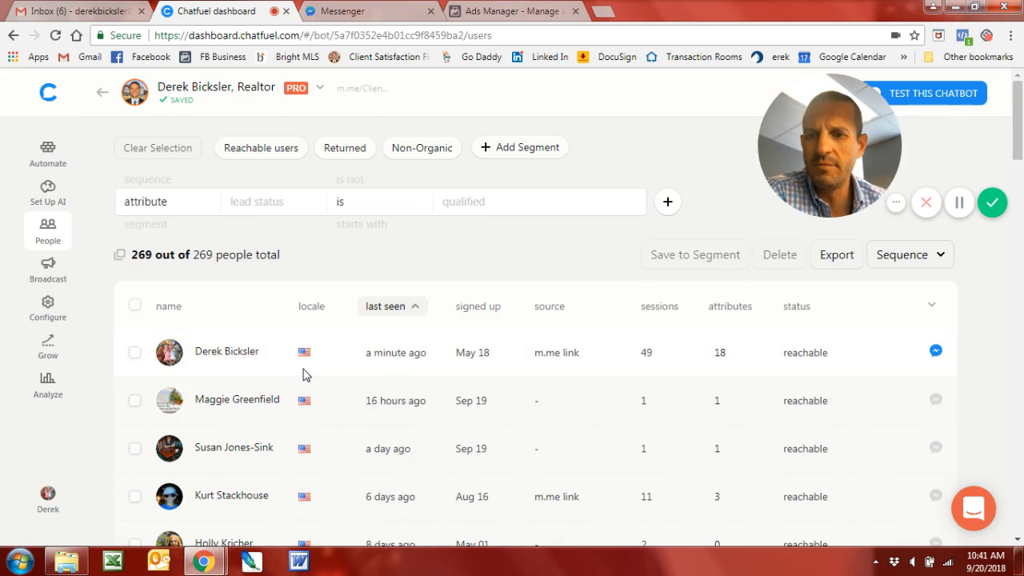
pyautogui.click(163, 208)
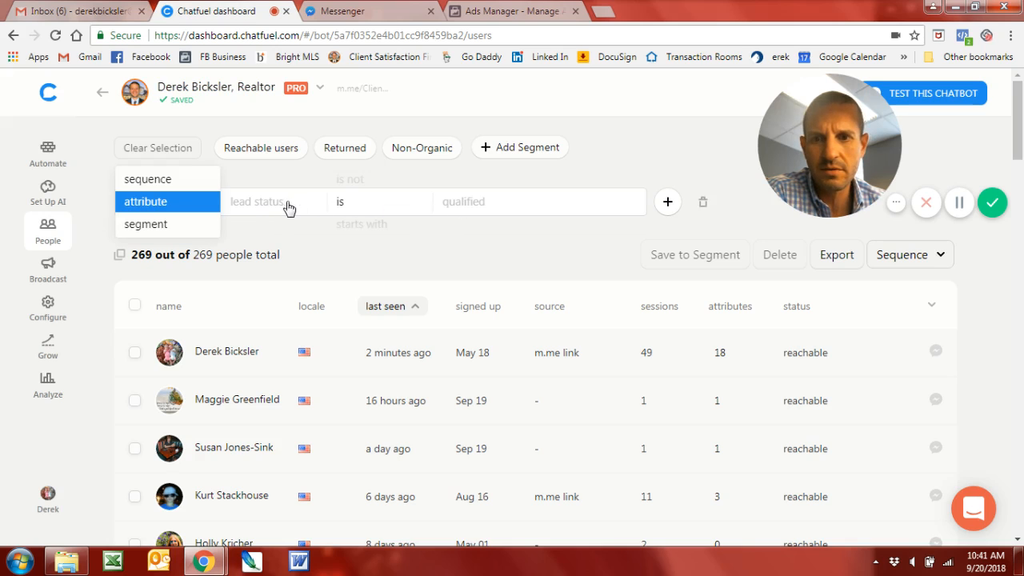
pyautogui.click(480, 206)
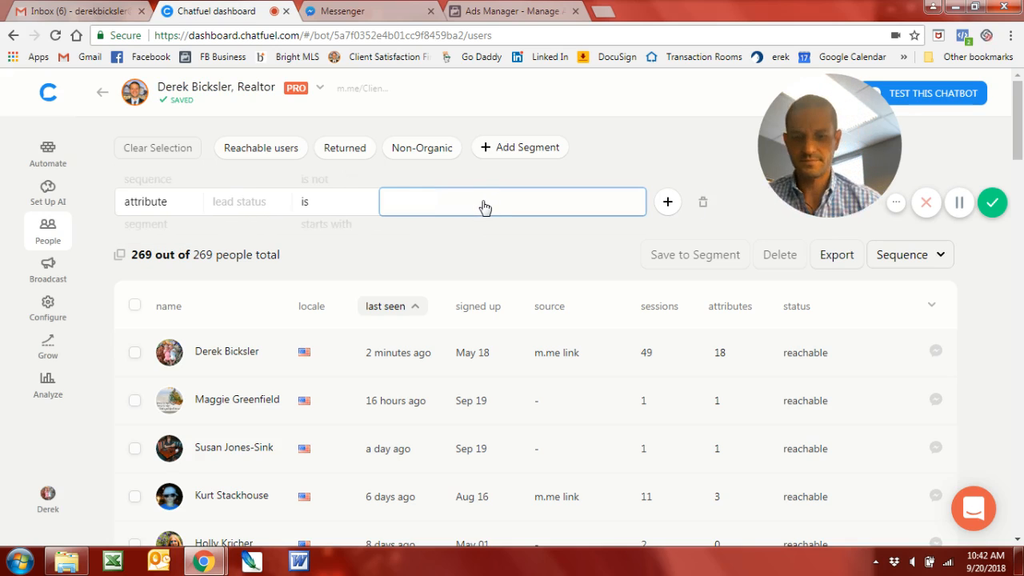
pyautogui.write('uns')
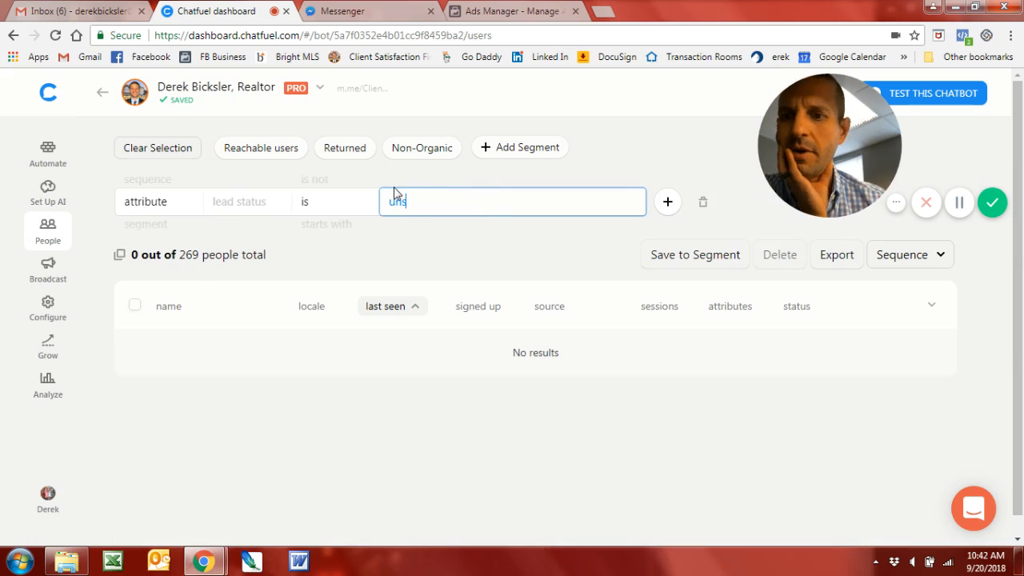
# - Filter the people to those whose unsubscribe attribute is set to unsubscribe
pyautogui.click(250, 206)
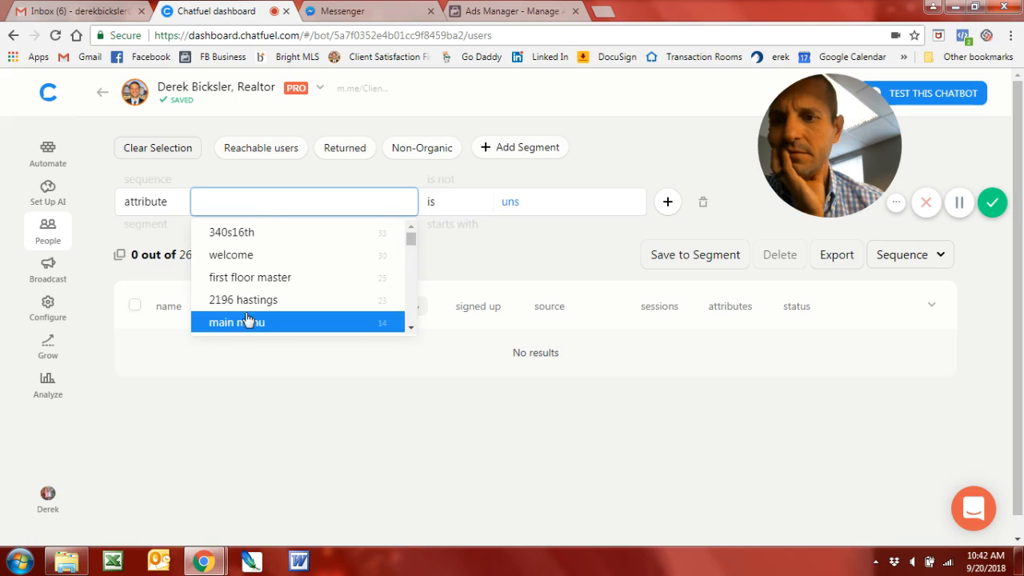
pyautogui.write('uns')
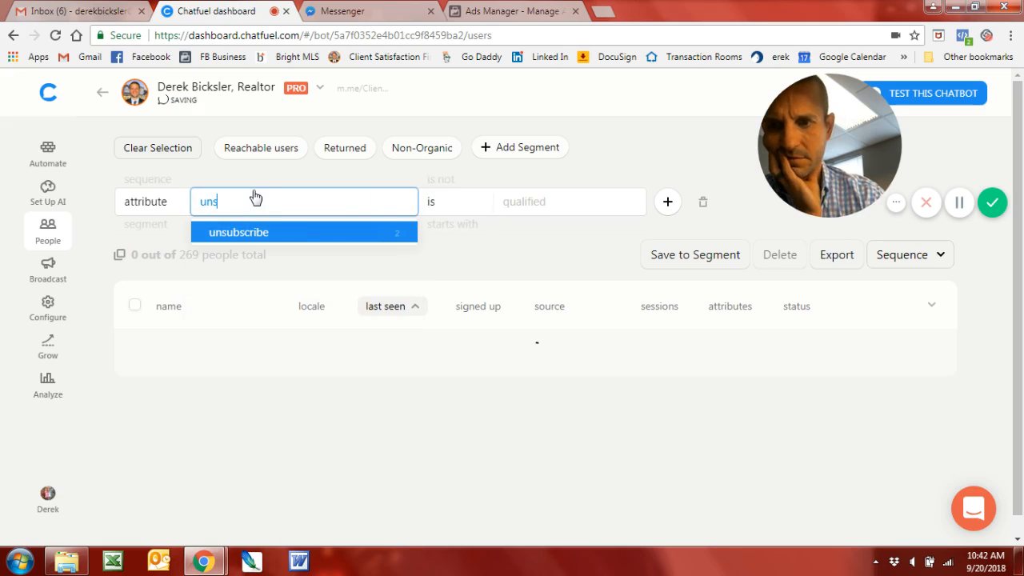
pyautogui.click(236, 233)
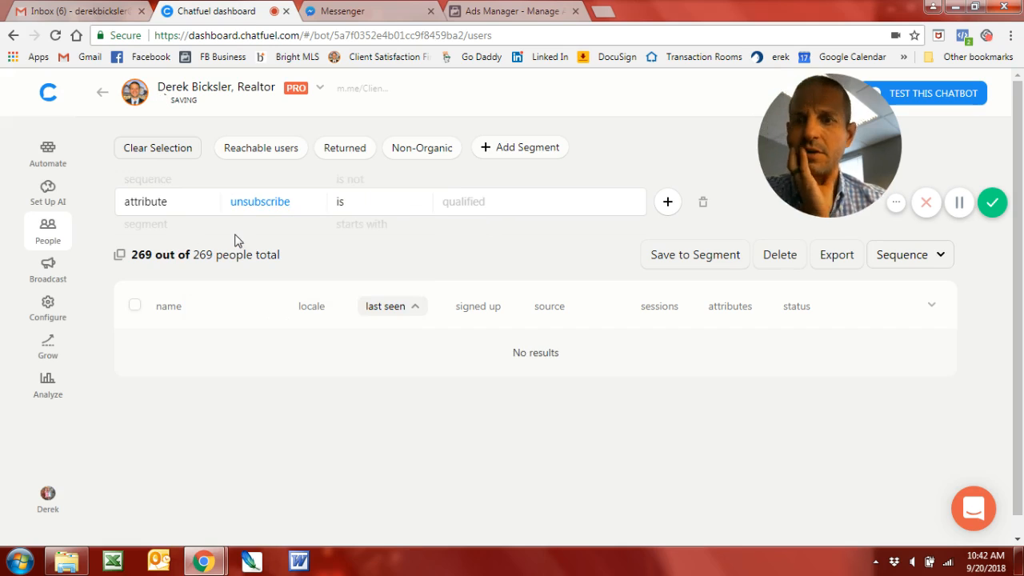
pyautogui.click(471, 209)
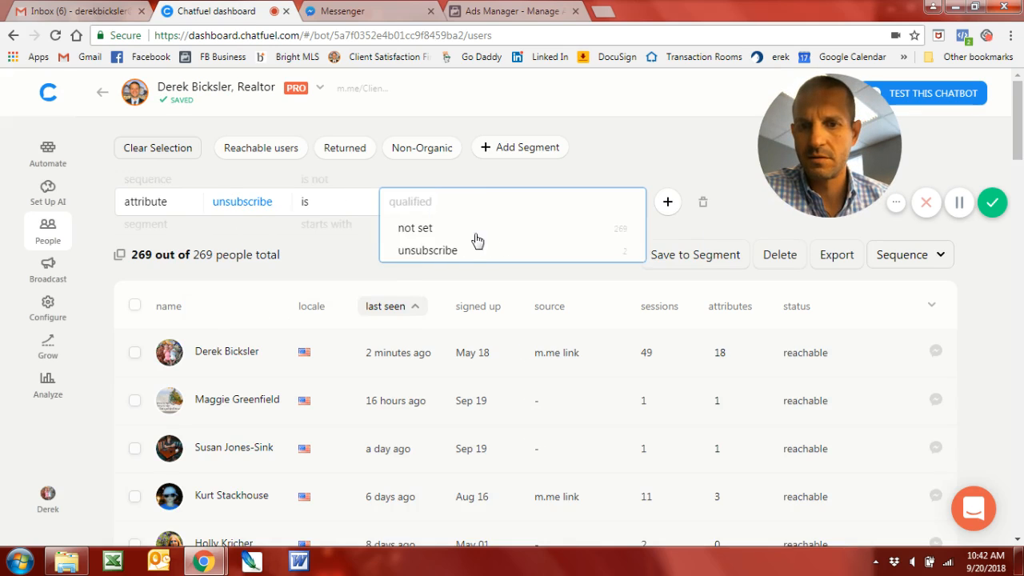
pyautogui.click(452, 250)
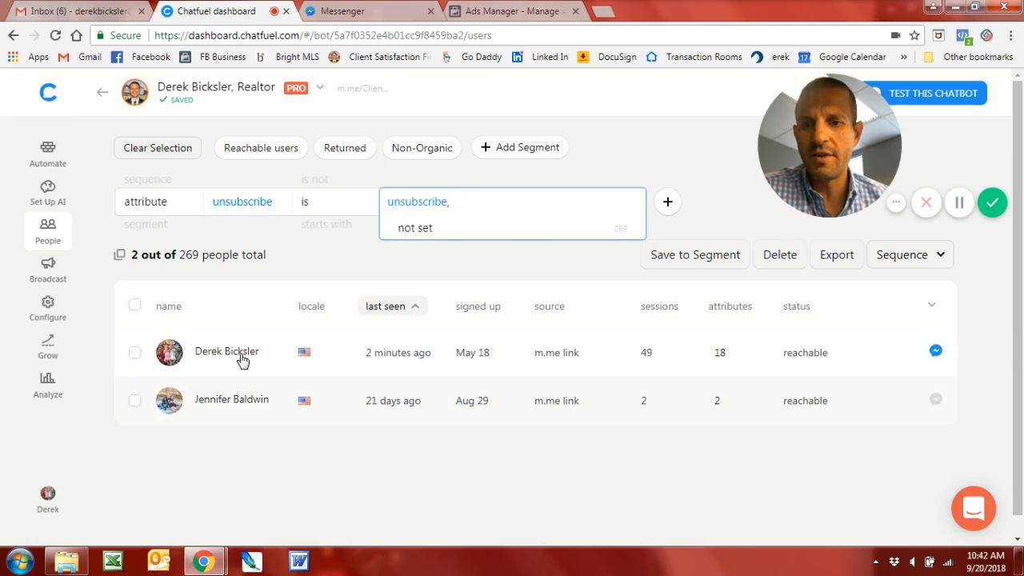
# - Try to delete the second person in the filtered list
pyautogui.click(137, 411)
pyautogui.click(136, 406)
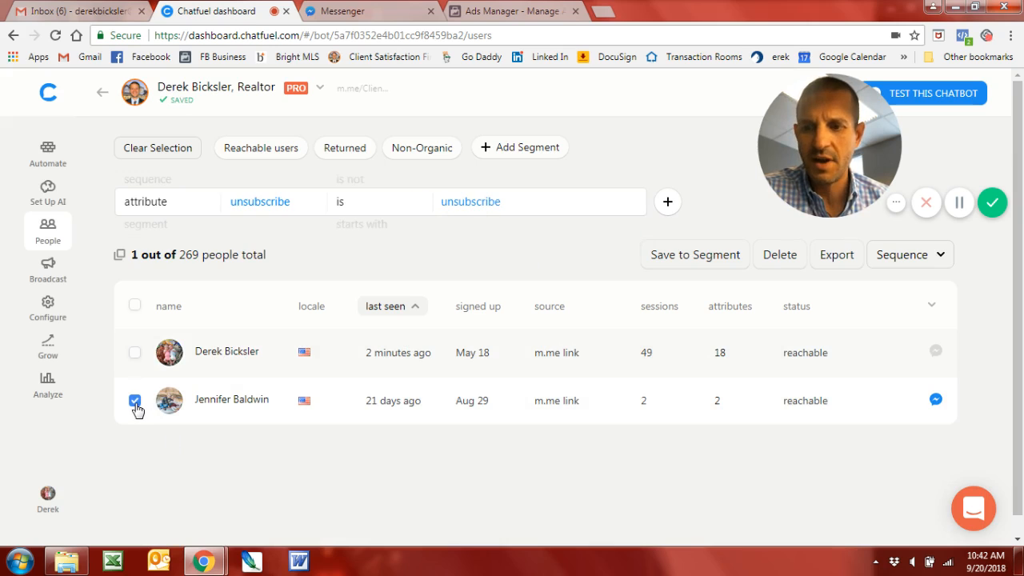
pyautogui.click(783, 257)
pyautogui.click(565, 316)
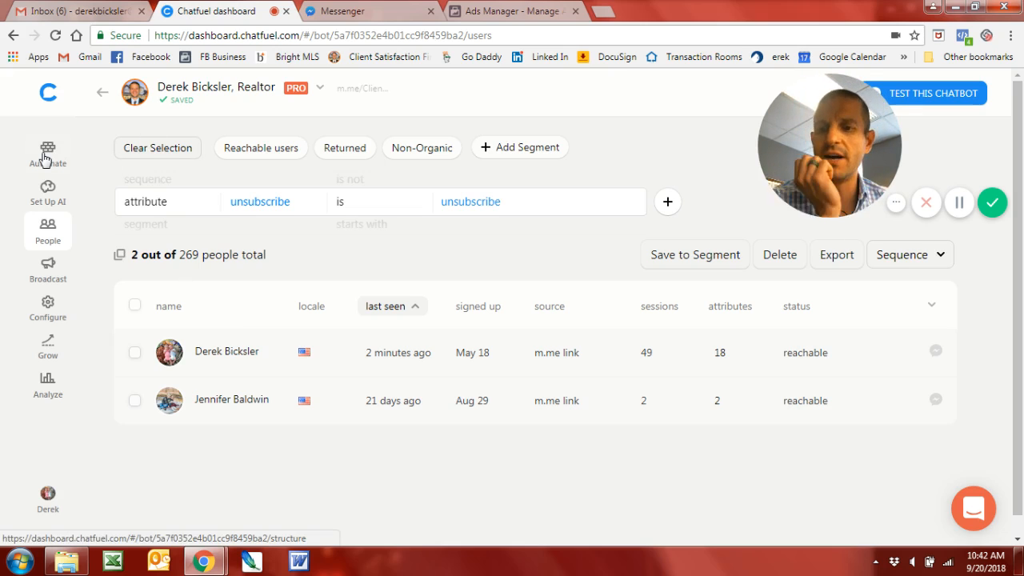
# - Return to the bot's Automate structure with its blocks and sequences
pyautogui.click(45, 160)
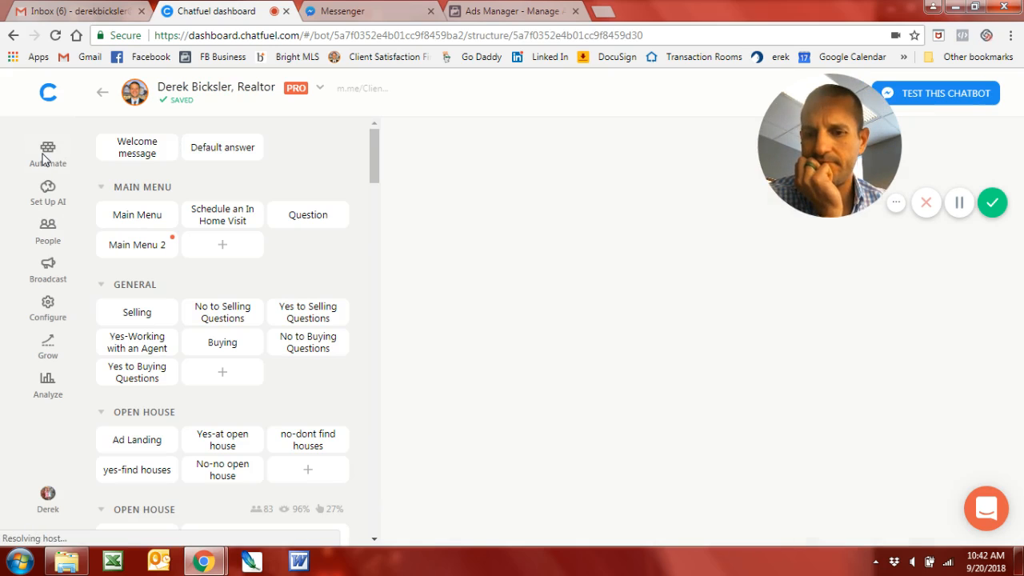